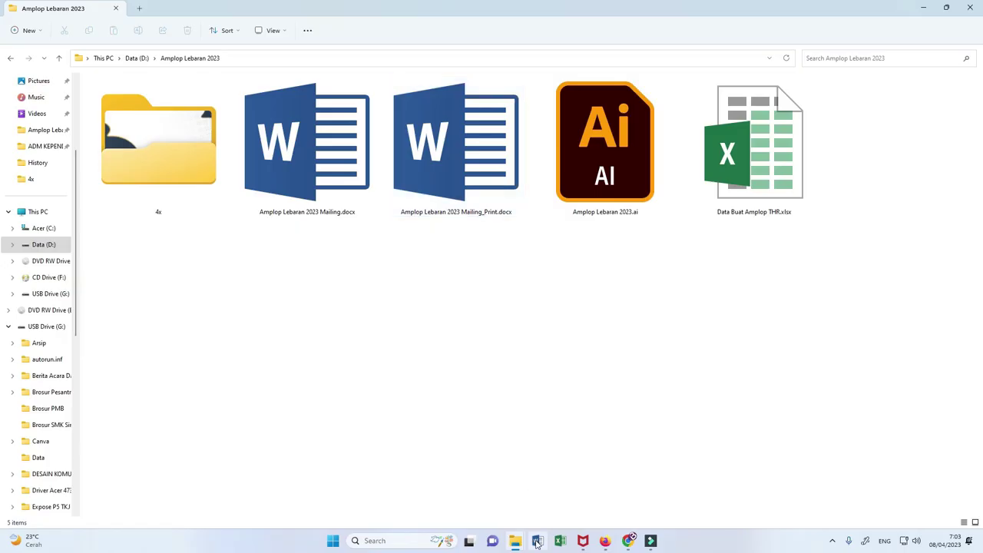
click(537, 541)
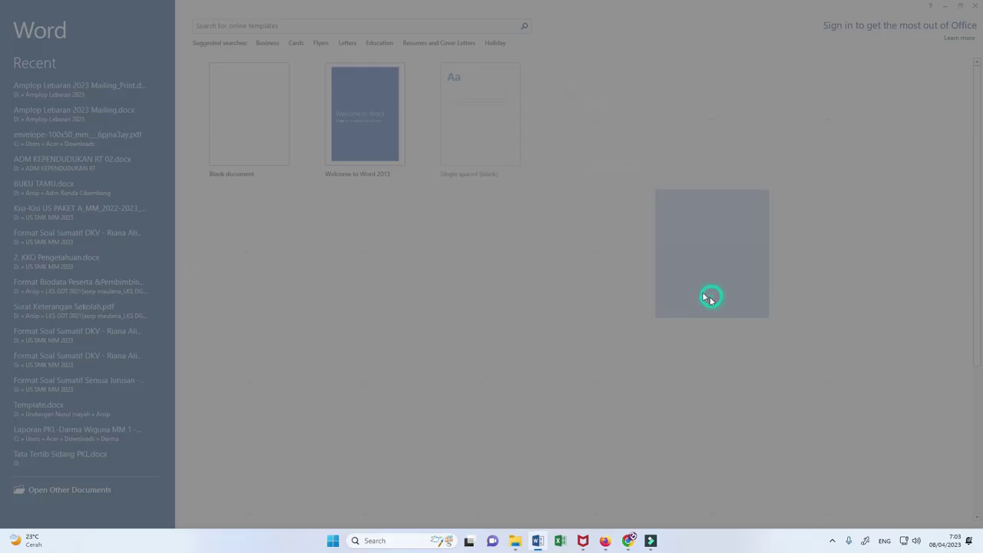
click(708, 297)
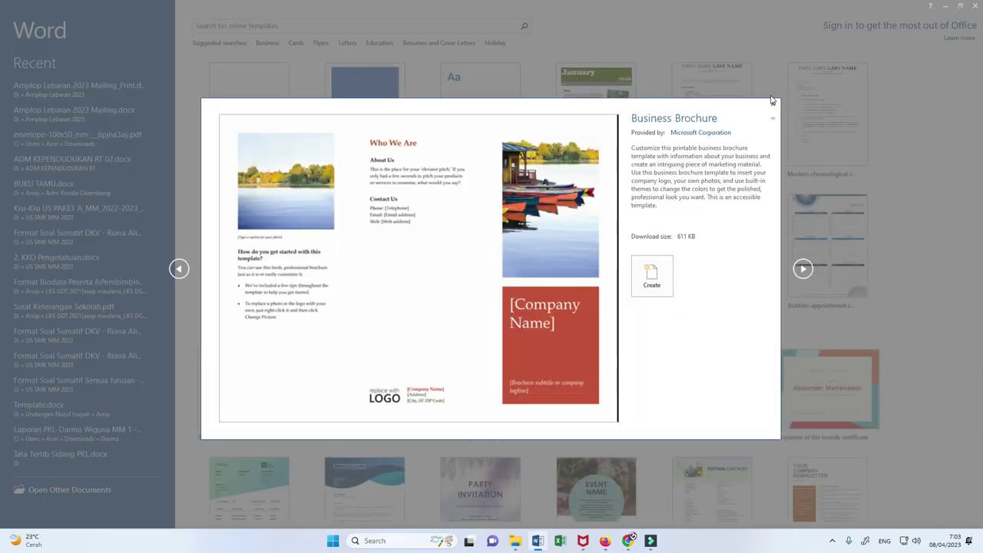
click(772, 105)
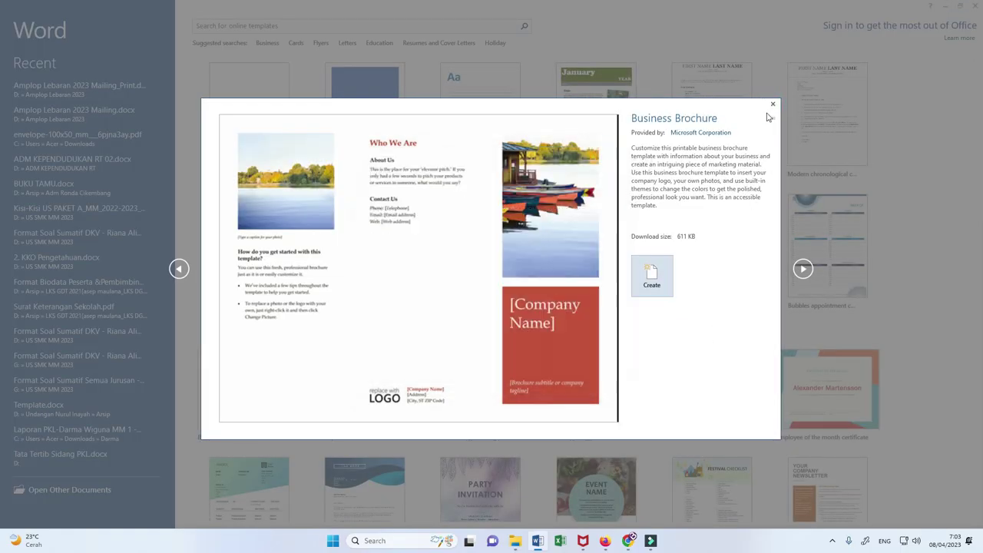
click(771, 105)
click(970, 6)
click(468, 161)
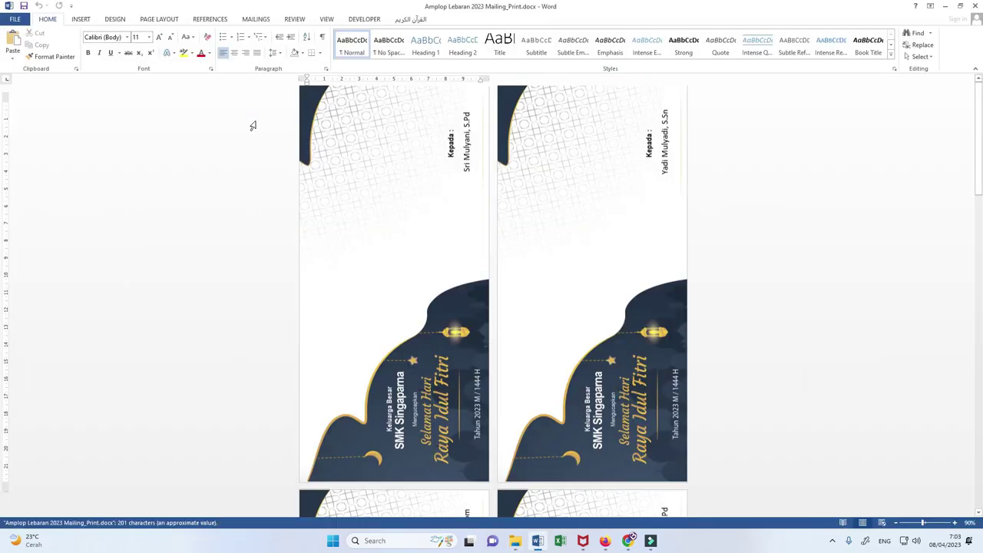
scroll(503, 287, down, 5)
scroll(714, 228, down, 5)
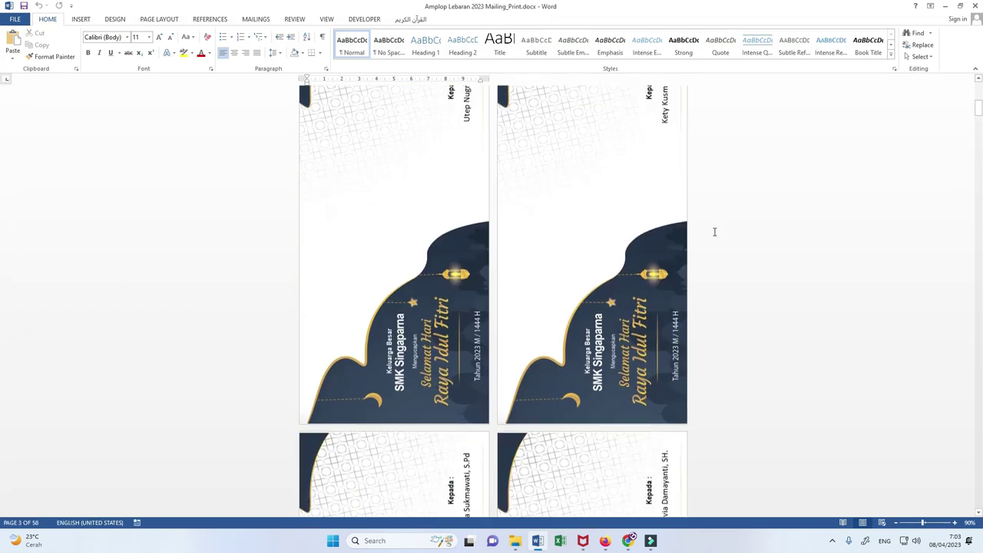
scroll(604, 254, down, 3)
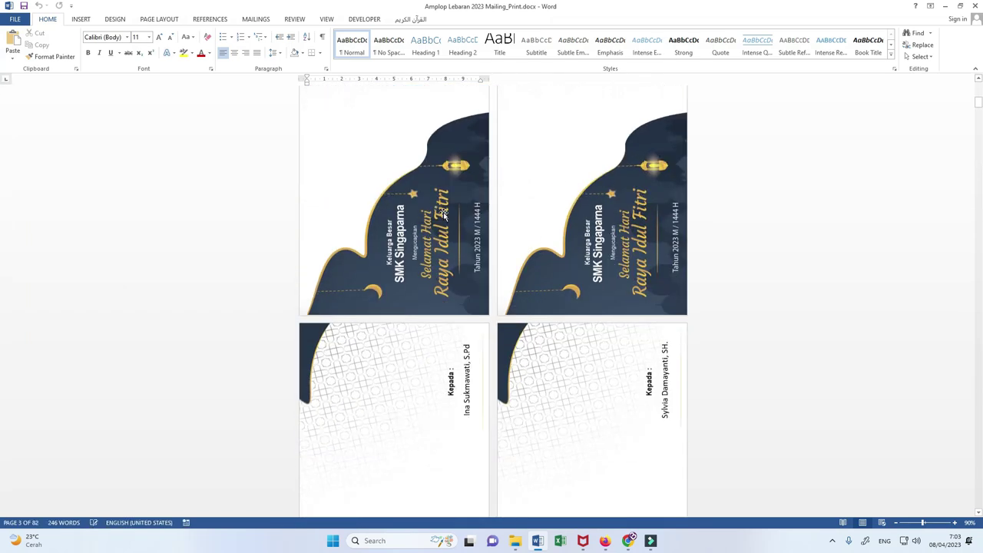
scroll(432, 228, down, 2)
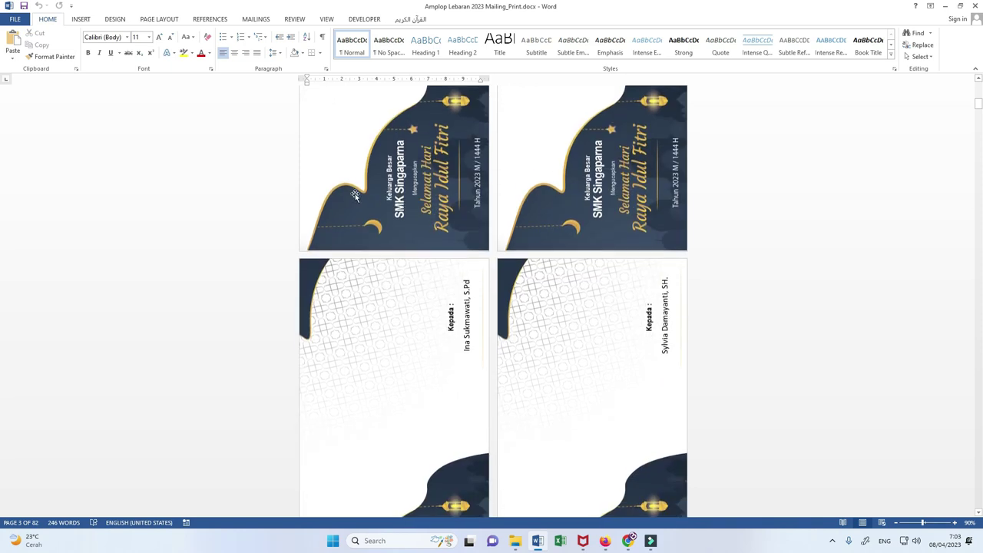
scroll(440, 315, down, 2)
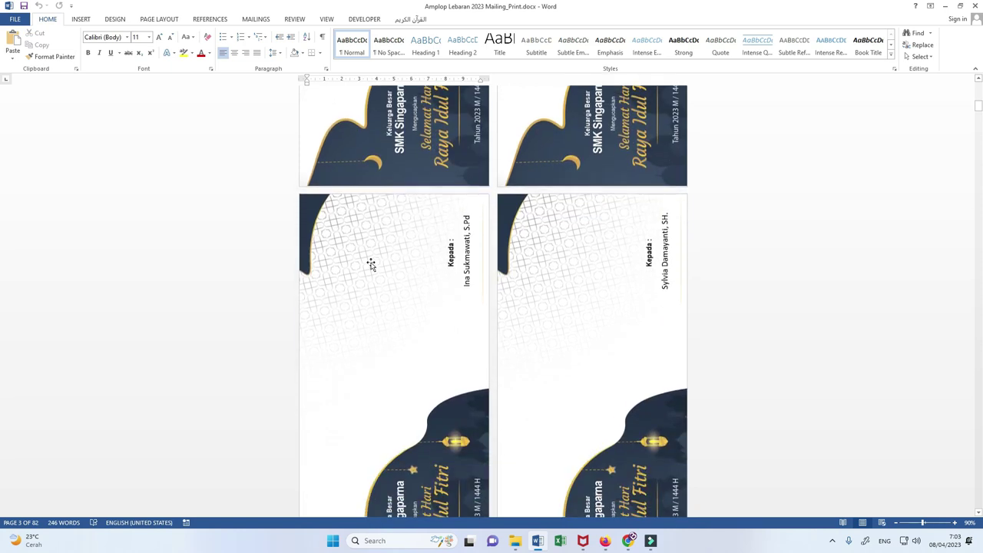
click(974, 6)
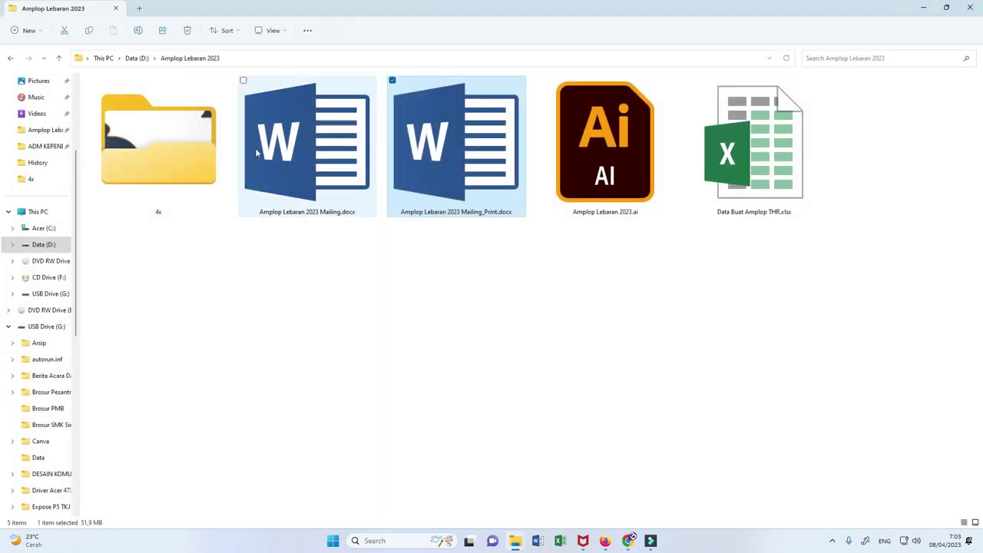
Preview the Idul Fitri envelope PNG in the 4x folder, then close the viewer.
double_click(165, 140)
double_click(164, 197)
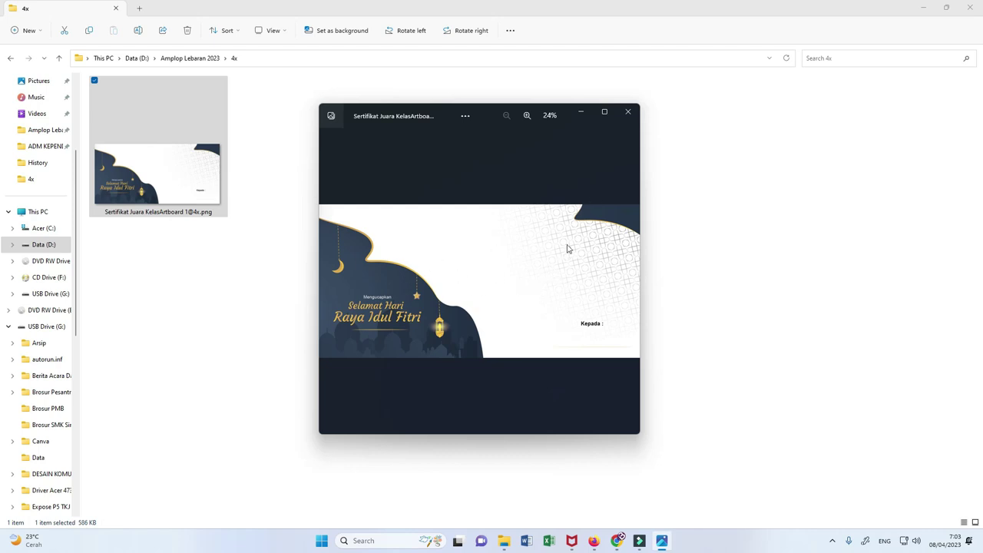
click(628, 113)
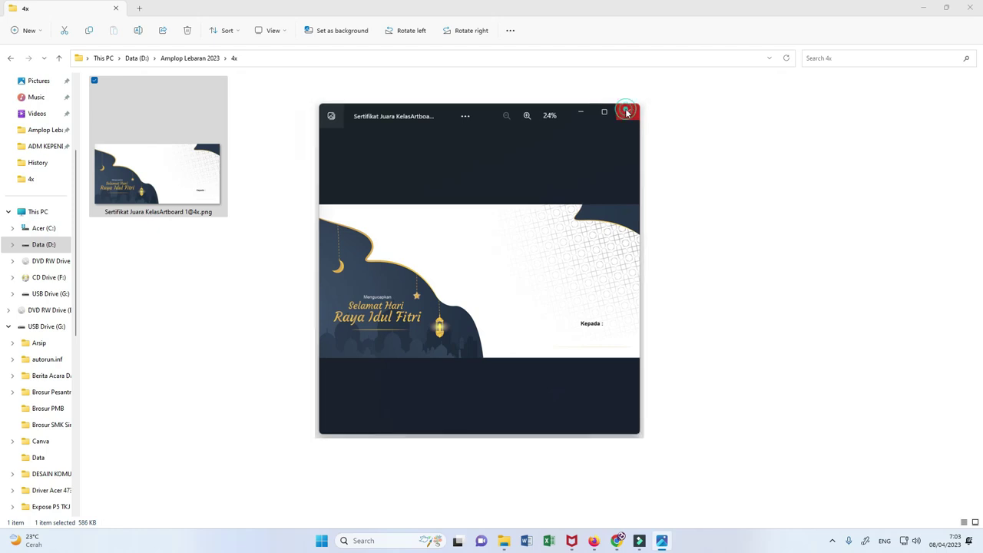
Open Amplop Lebaran 2023 Mailing.docx from the Amplop Lebaran 2023 folder in Word.
click(189, 57)
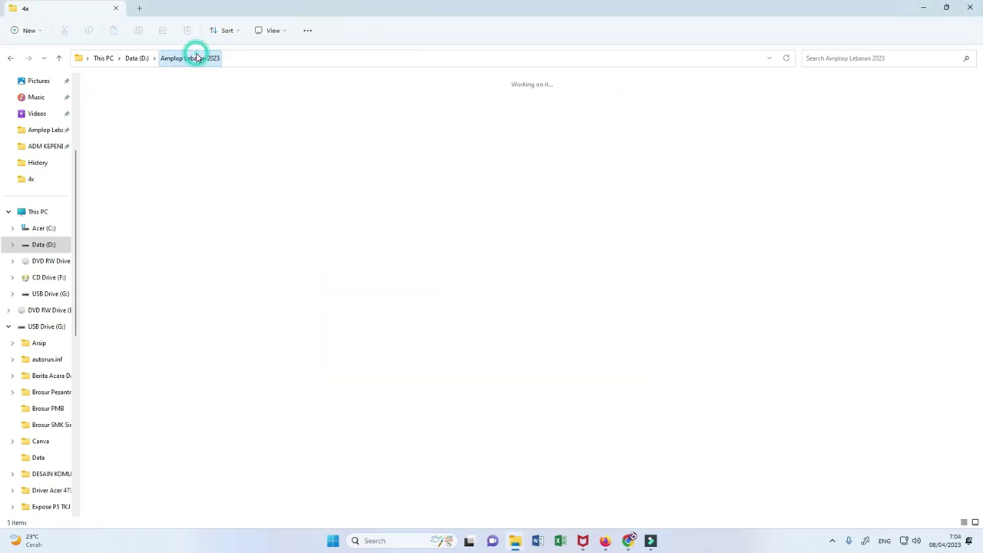
click(337, 165)
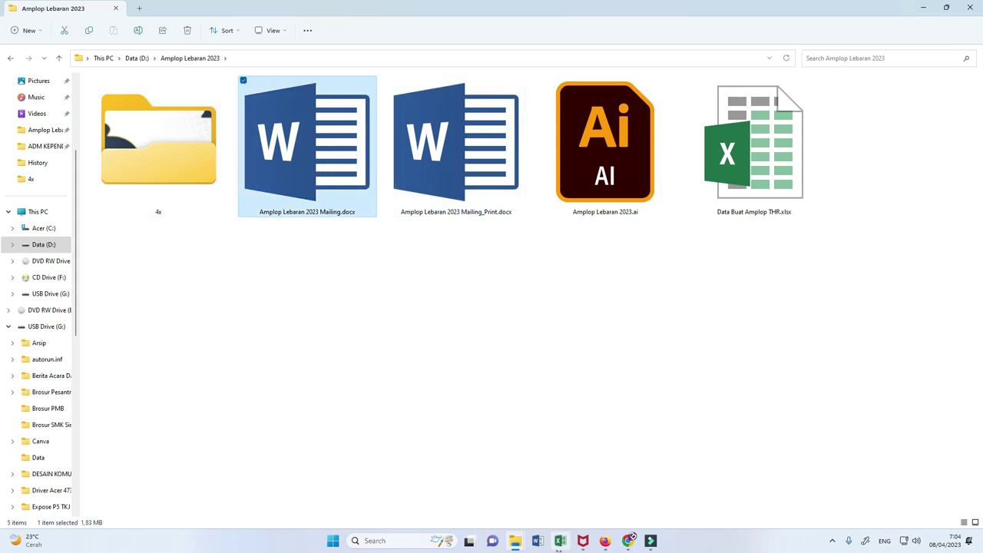
click(537, 540)
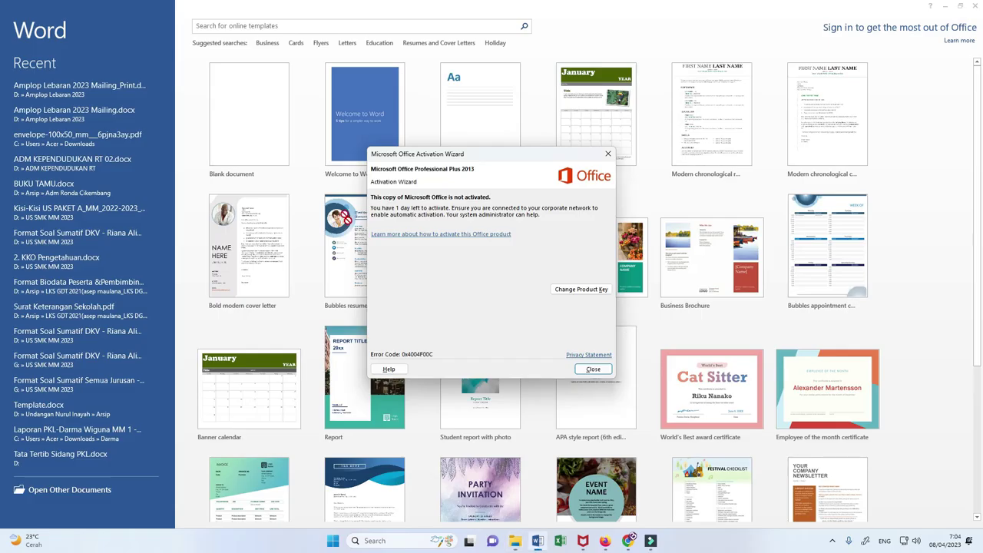
Dismiss the activation notice, approve the Sheet1$ data query, and select the envelope background picture.
click(592, 369)
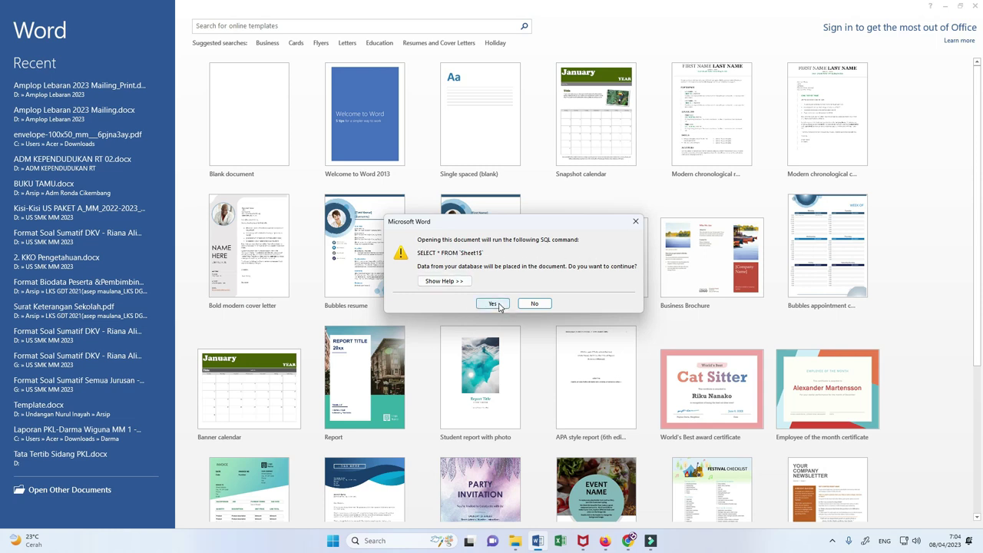
click(493, 303)
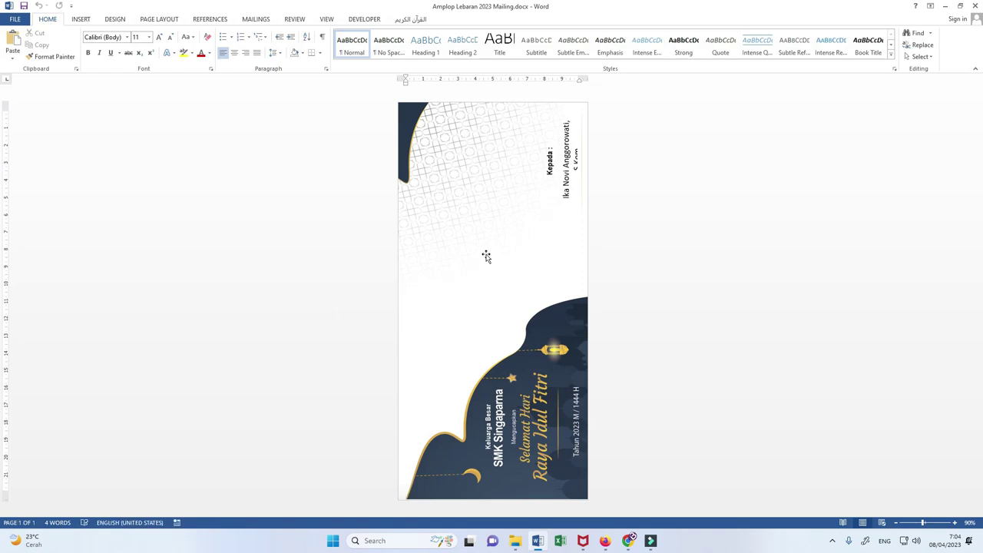
click(474, 230)
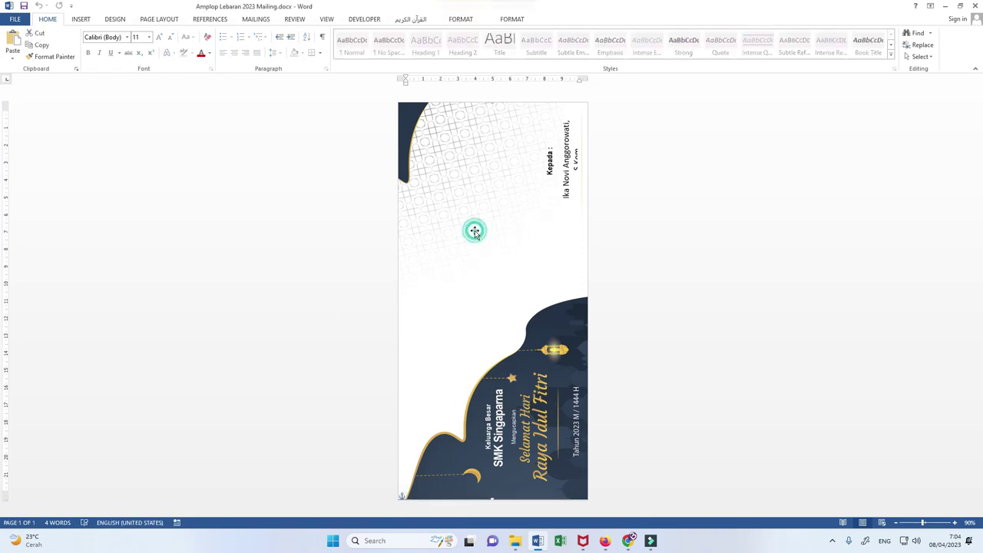
click(516, 541)
click(482, 481)
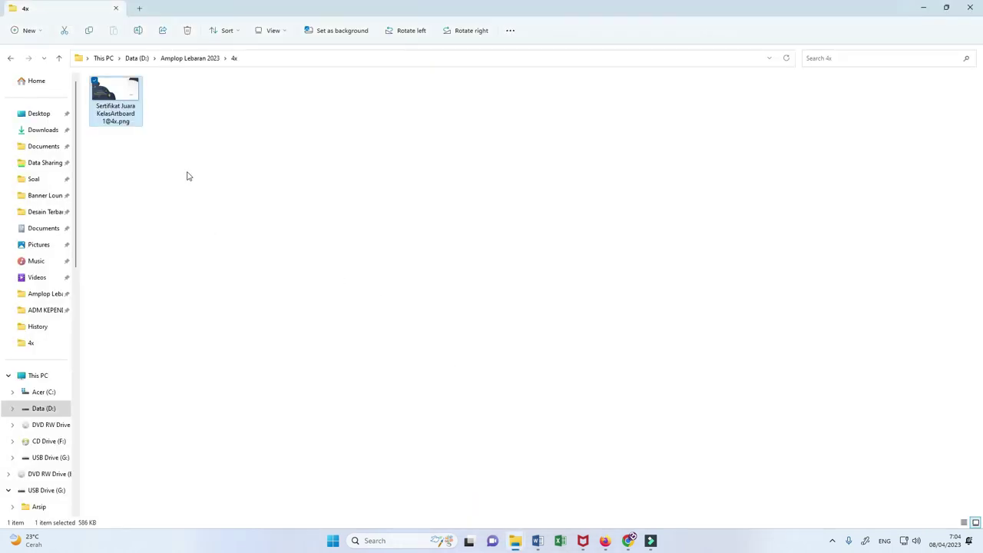
click(193, 108)
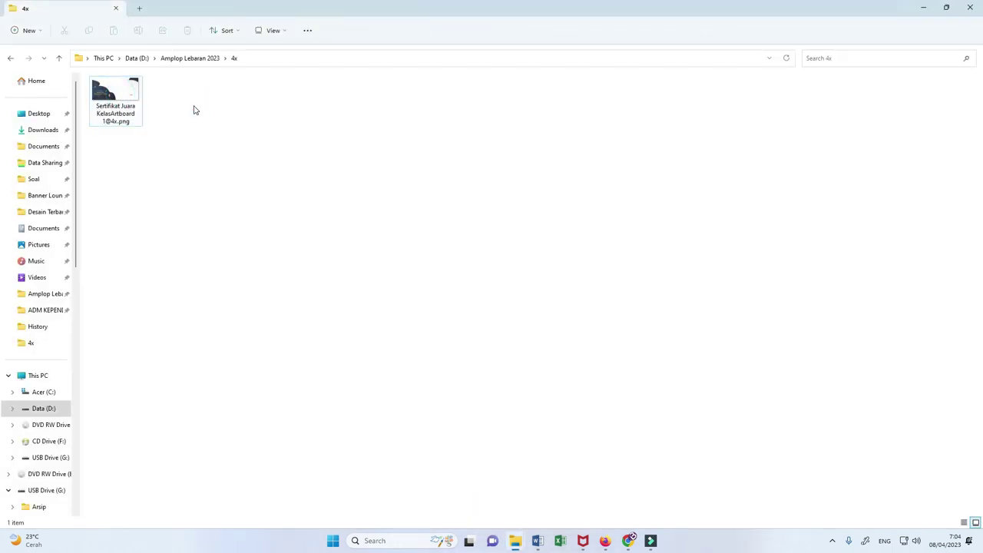
click(264, 59)
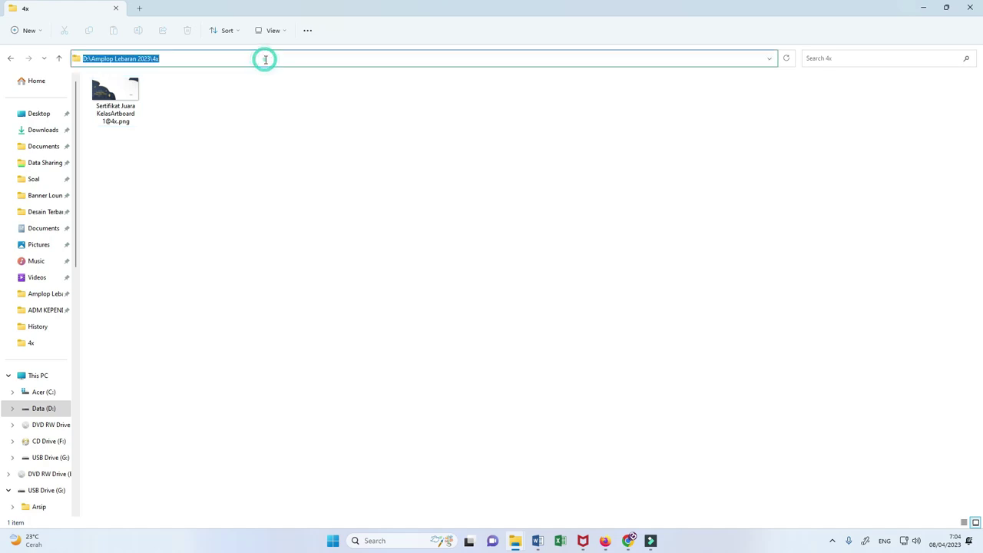
click(115, 94)
right_click(121, 88)
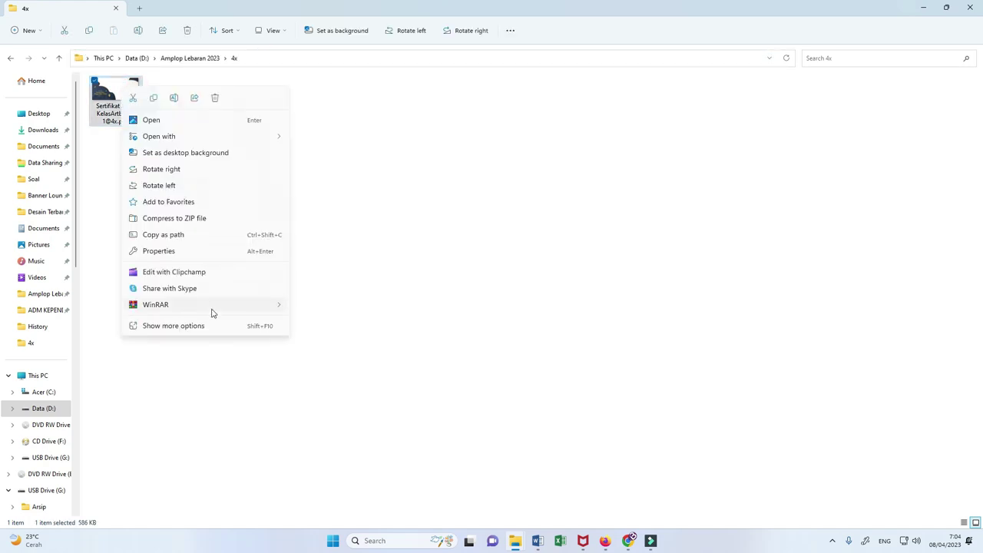
mouse_move(156, 305)
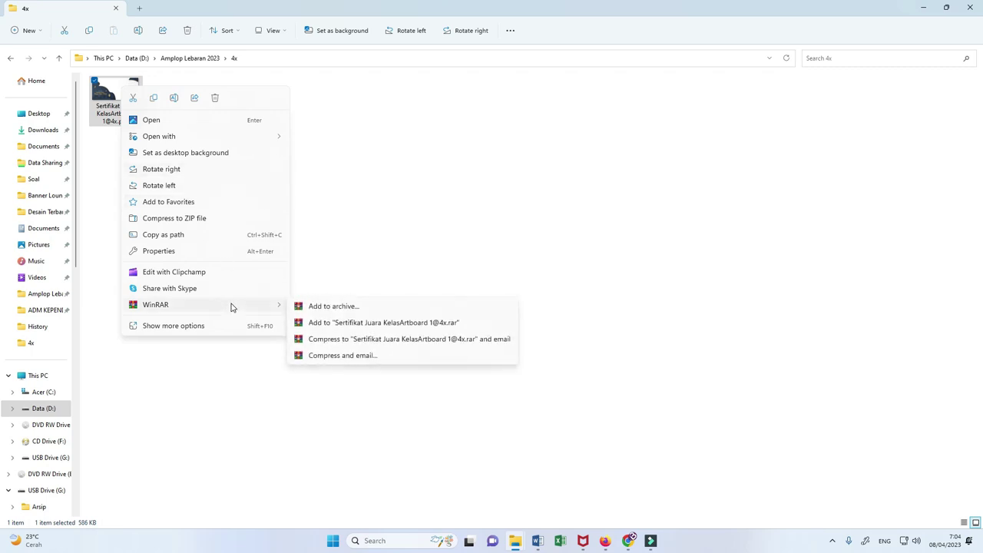
click(201, 185)
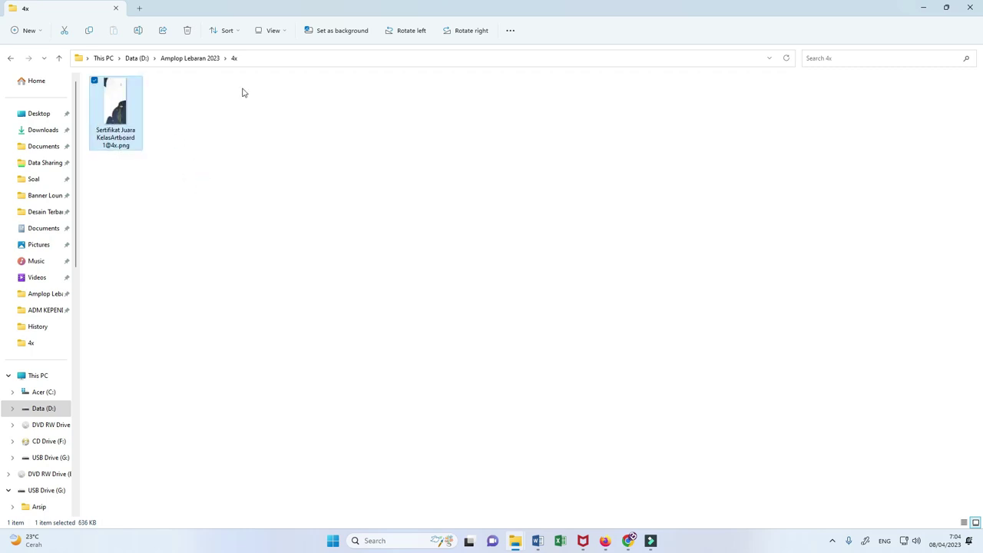
click(540, 542)
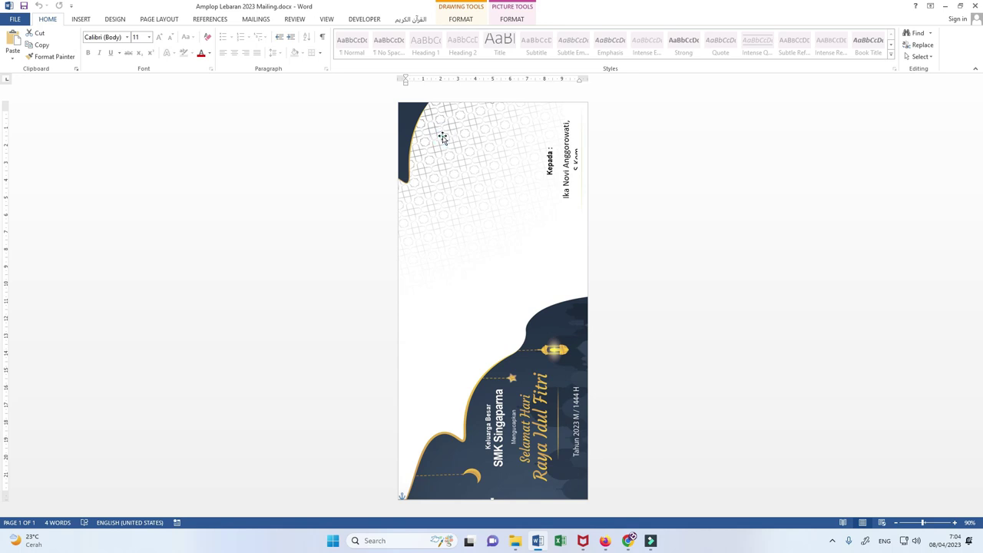
click(460, 18)
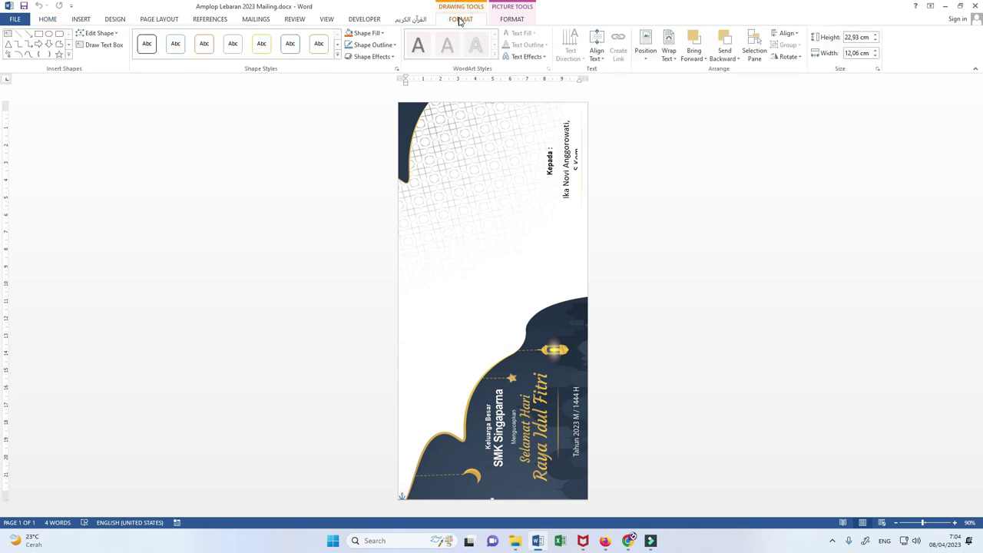
click(360, 34)
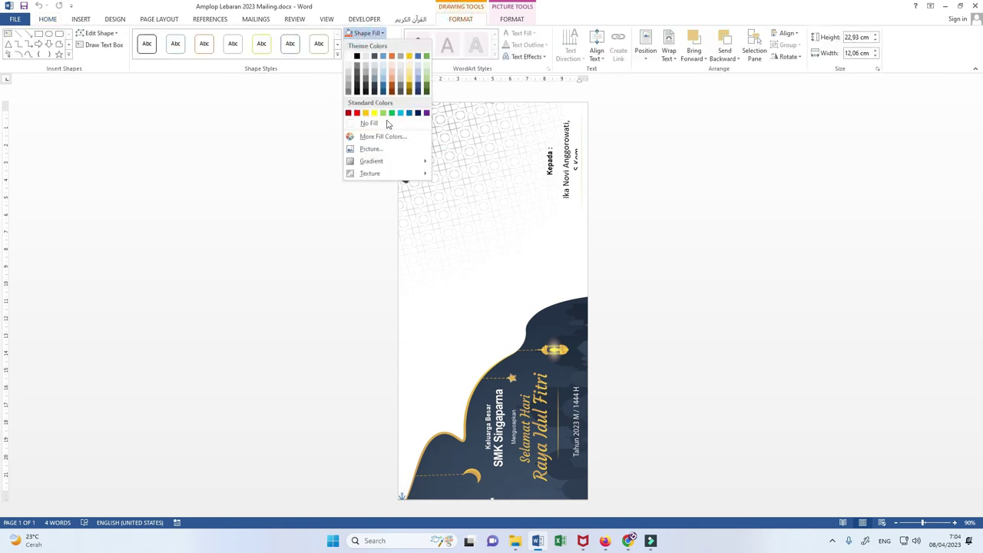
click(370, 149)
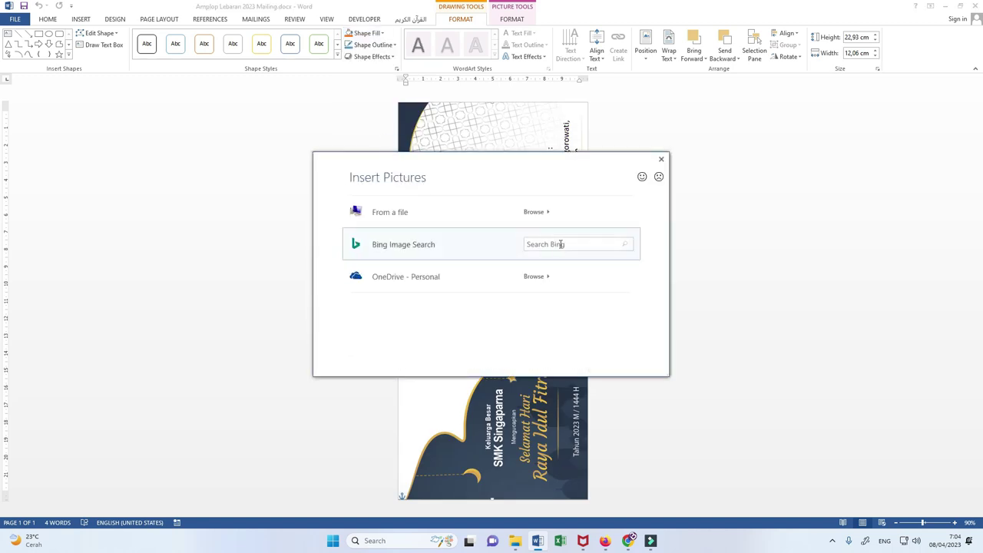
click(534, 212)
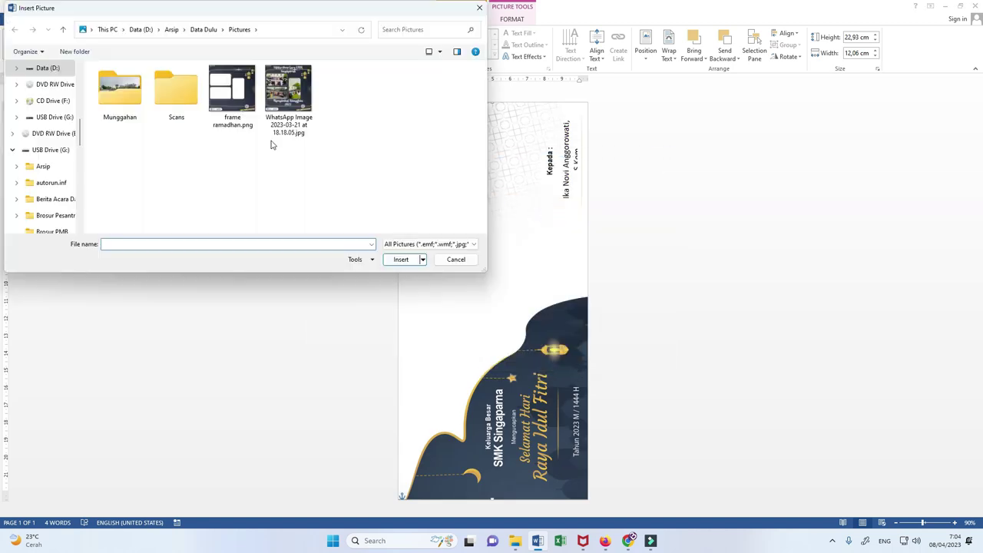
click(279, 30)
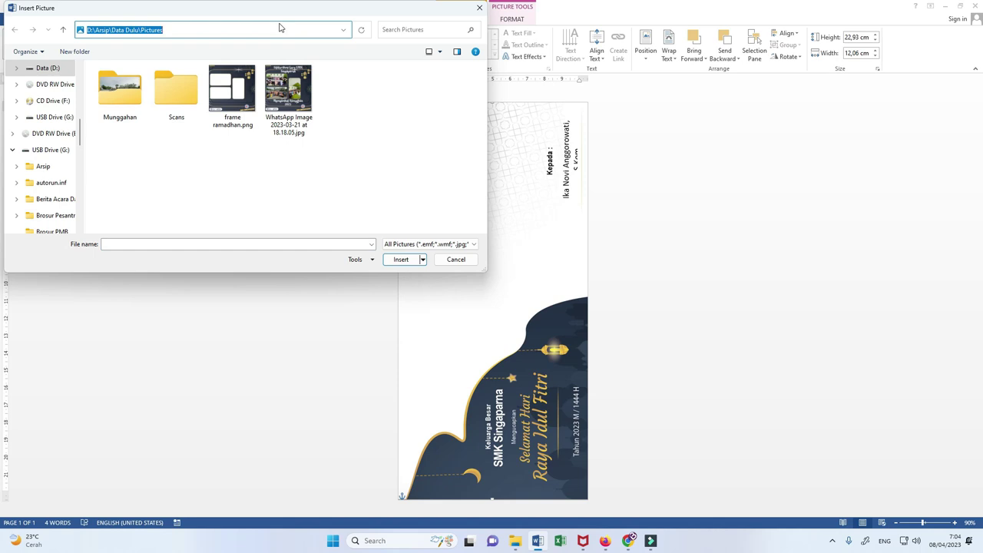
key(ctrl+v)
key(Return)
click(119, 93)
click(401, 260)
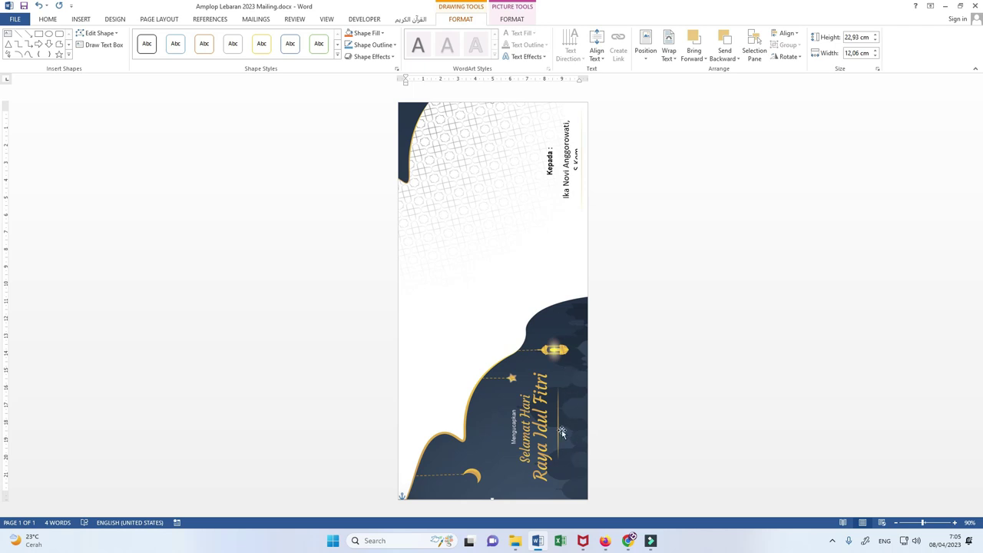
Select the recipient name text, undo two changes, and show the Insert Shapes gallery.
click(569, 138)
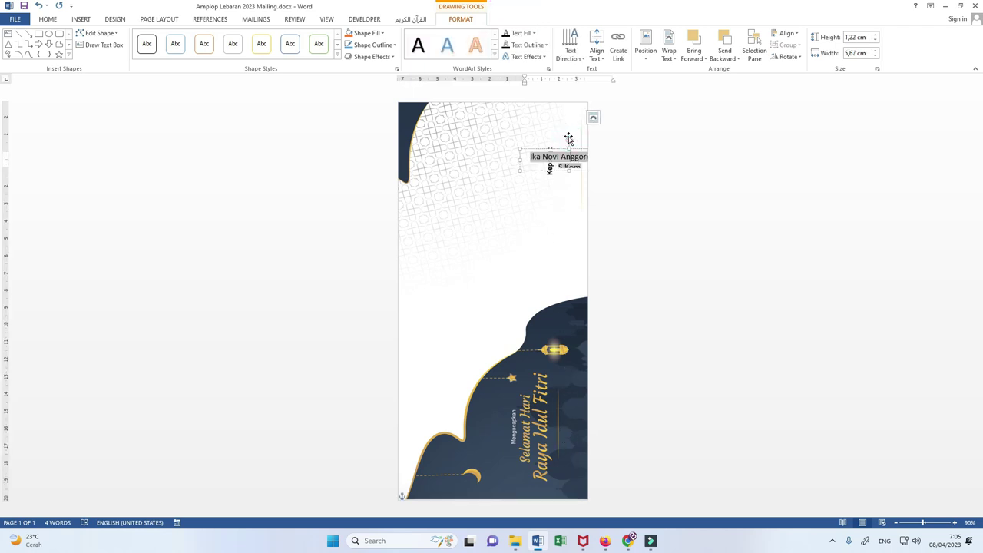
triple_click(559, 153)
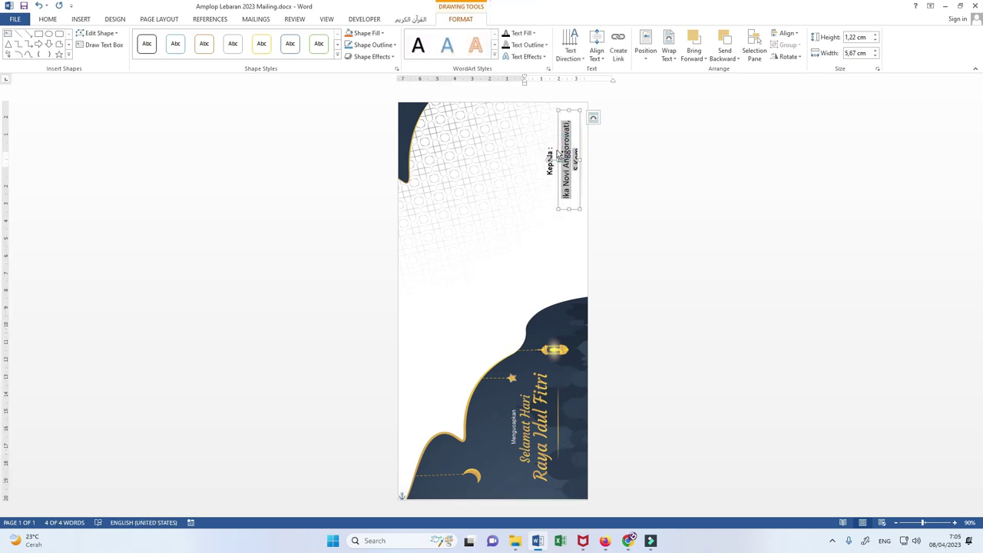
click(530, 305)
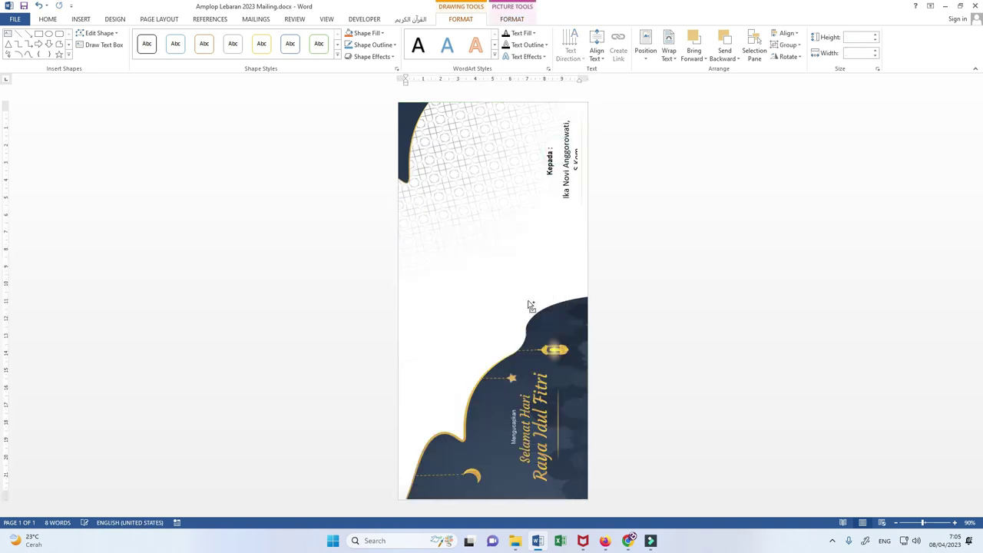
key(ctrl+z)
key(ctrl+z)
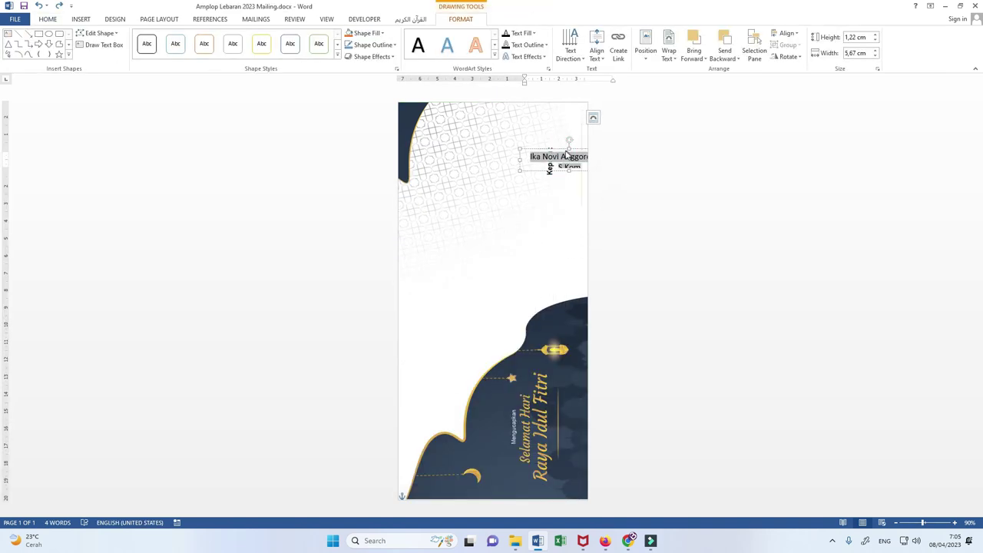
key(ctrl+z)
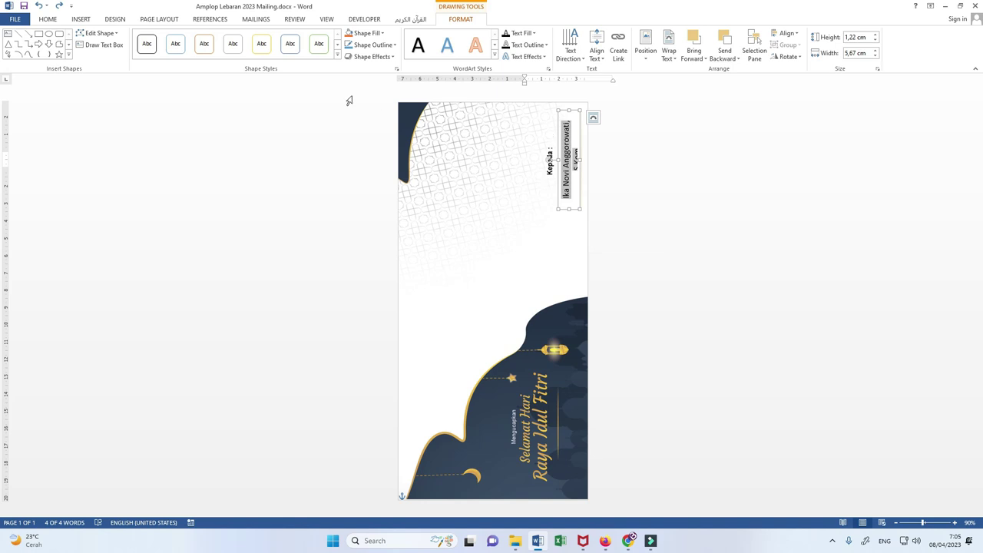
click(83, 20)
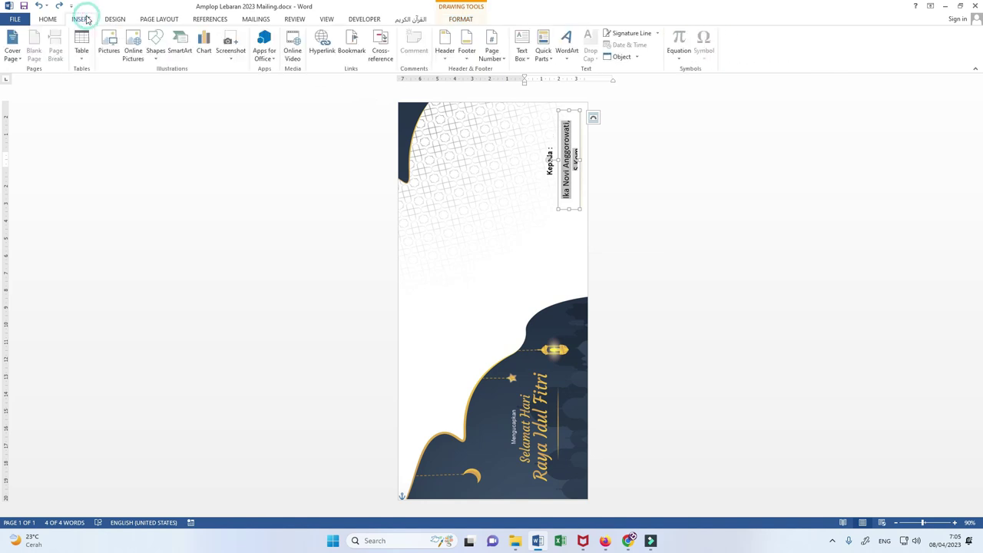
click(156, 46)
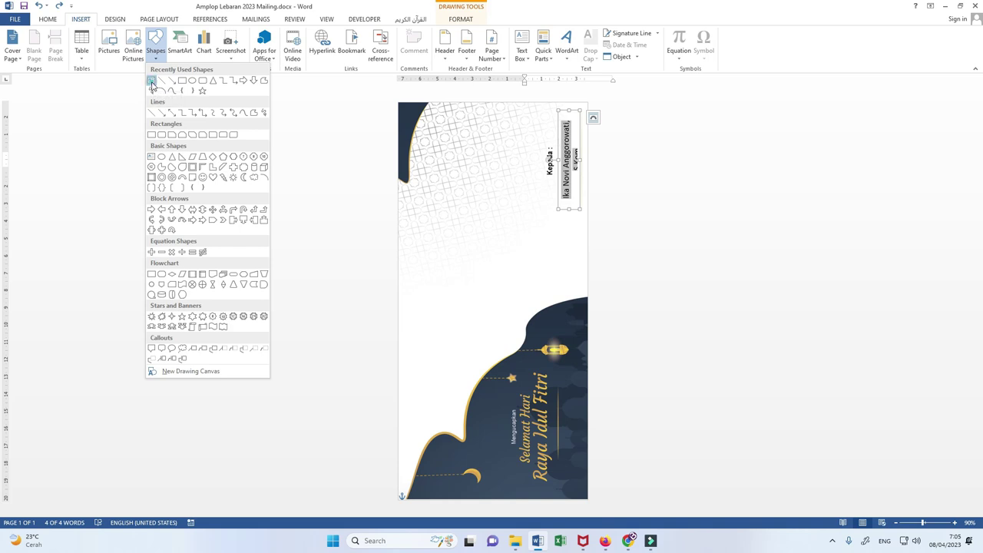
Draw a 'Keluarga Besar' text box over the lower dark artwork, widen it, and rotate it vertical.
click(152, 81)
drag(480, 399, 507, 467)
text(Keluarha)
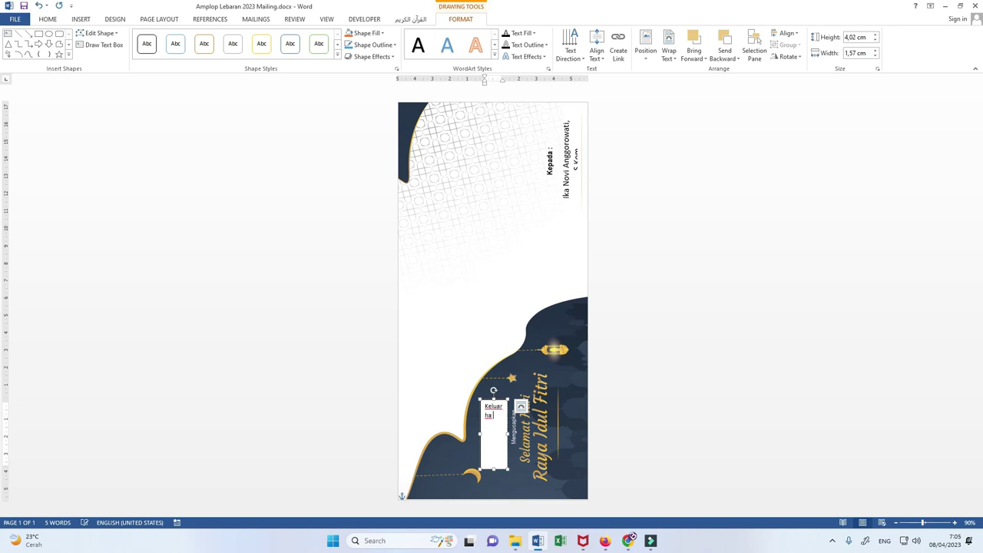
key(BackSpace)
key(BackSpace)
text(esa)
click(496, 416)
drag(507, 435, 543, 434)
drag(511, 393, 460, 427)
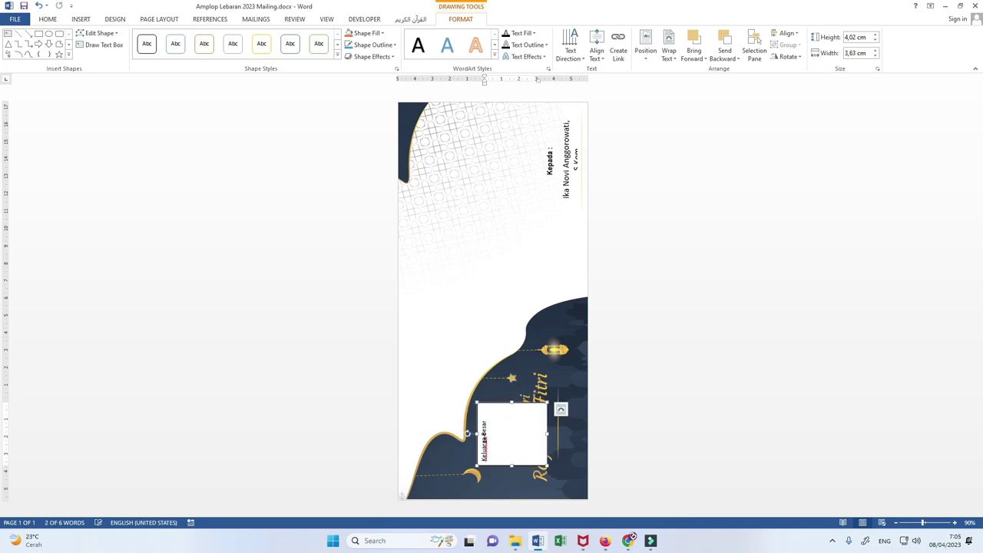
click(493, 434)
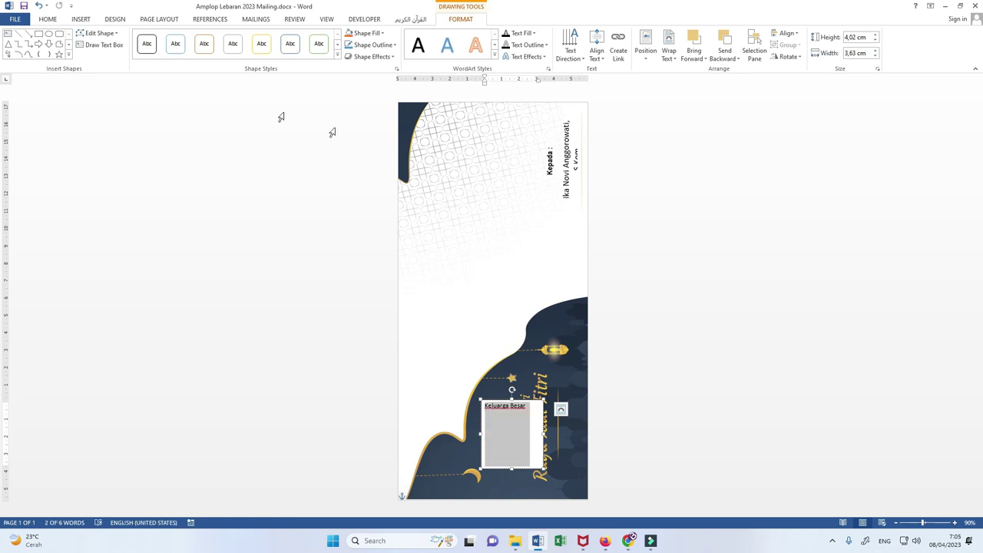
Centre the Keluarga Besar text and make it white.
click(49, 19)
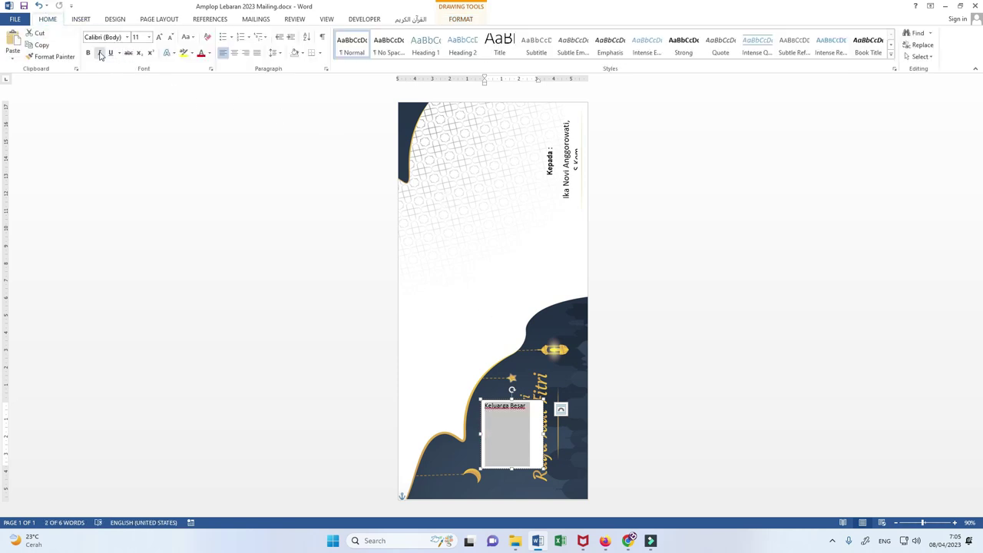
click(234, 52)
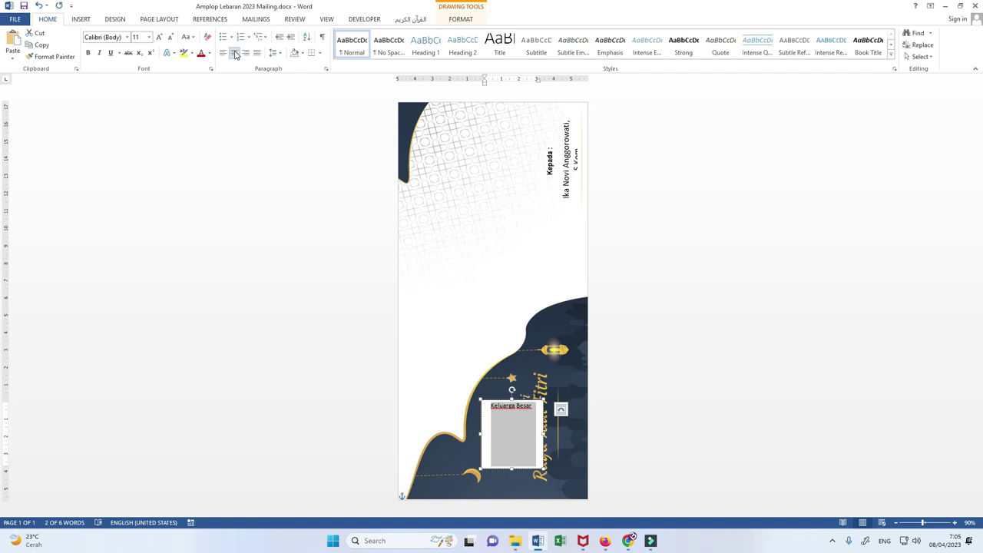
click(209, 53)
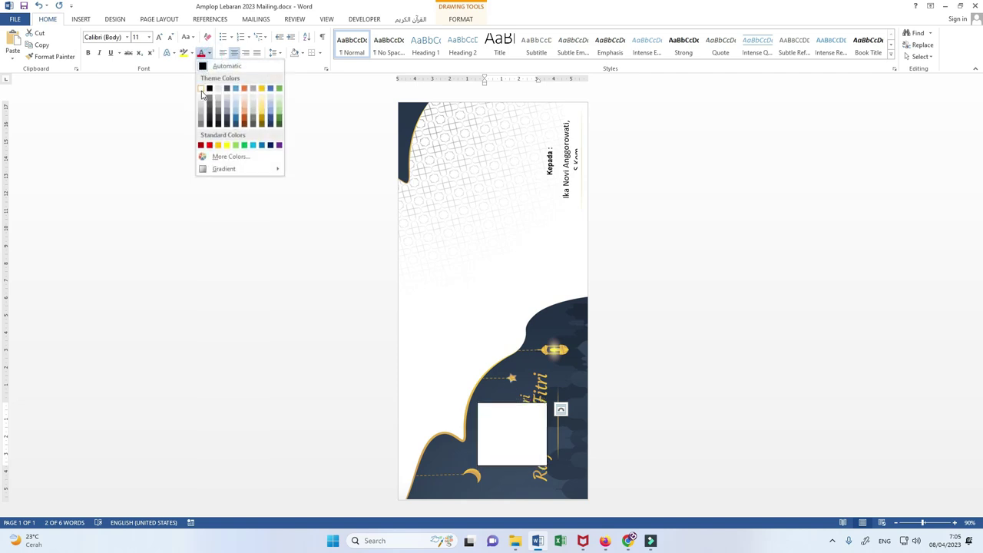
click(201, 92)
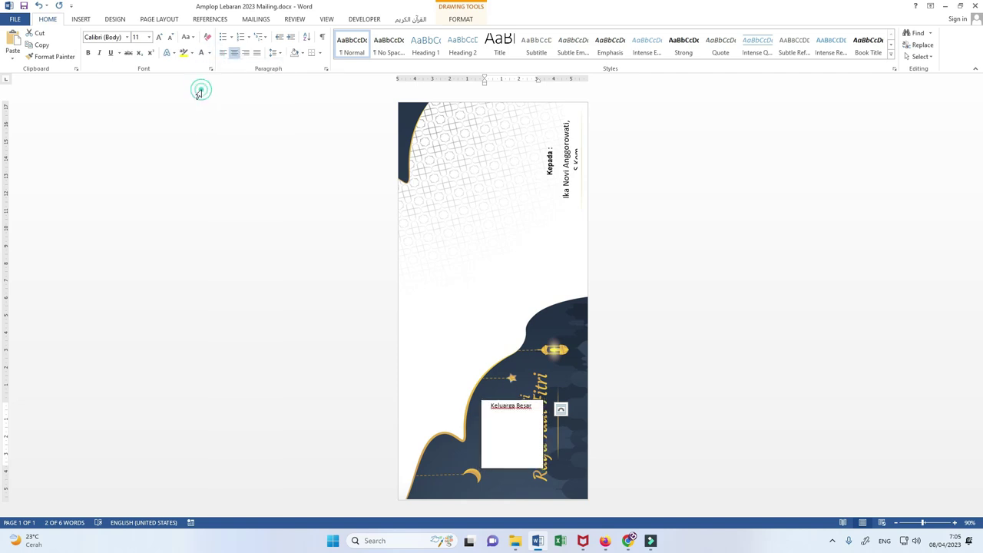
Give the Keluarga Besar text box No Fill and No Outline.
click(461, 19)
click(366, 33)
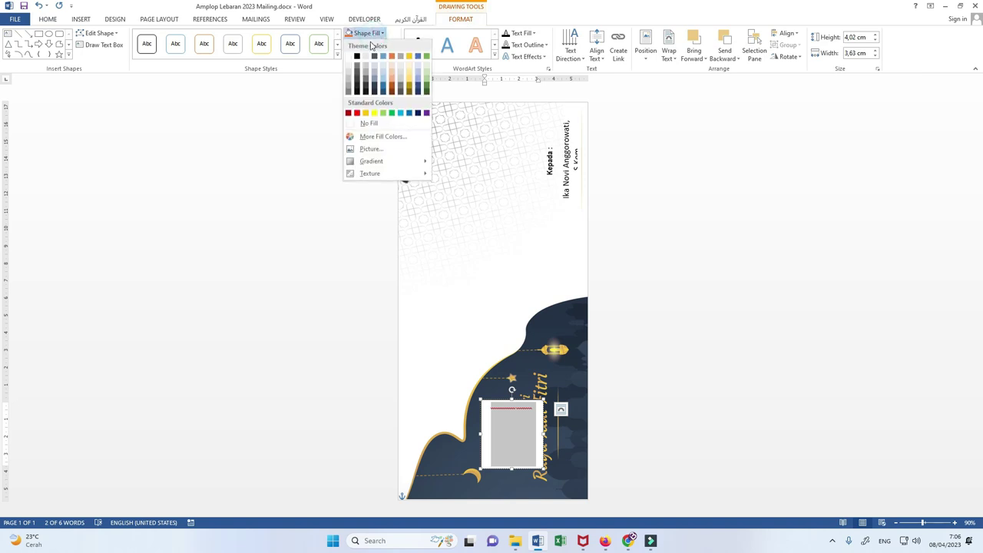
click(368, 123)
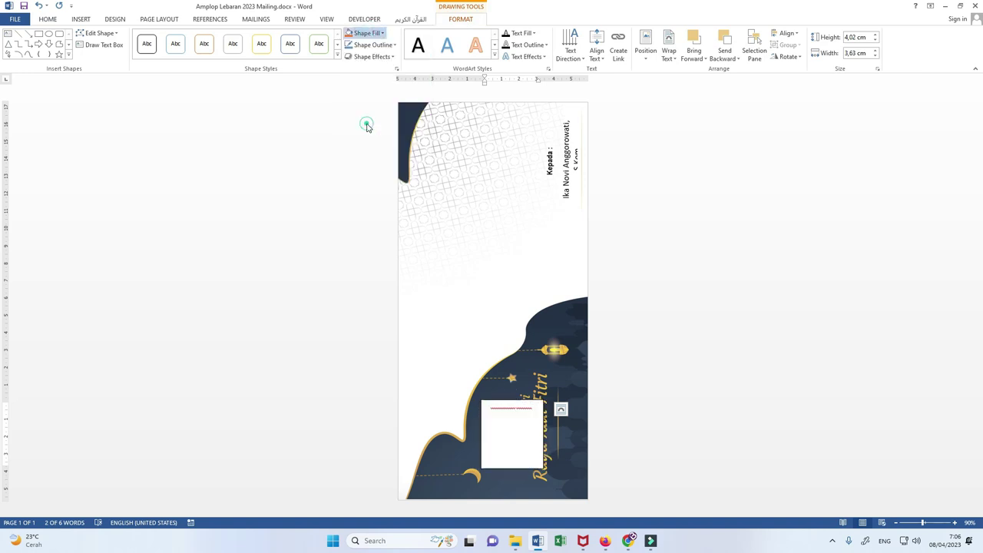
click(372, 44)
click(373, 135)
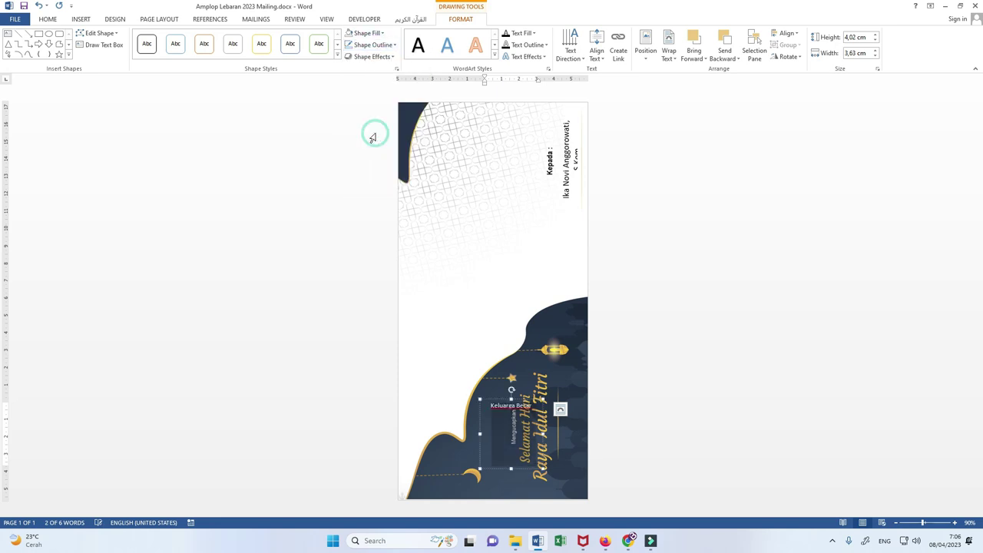
click(676, 265)
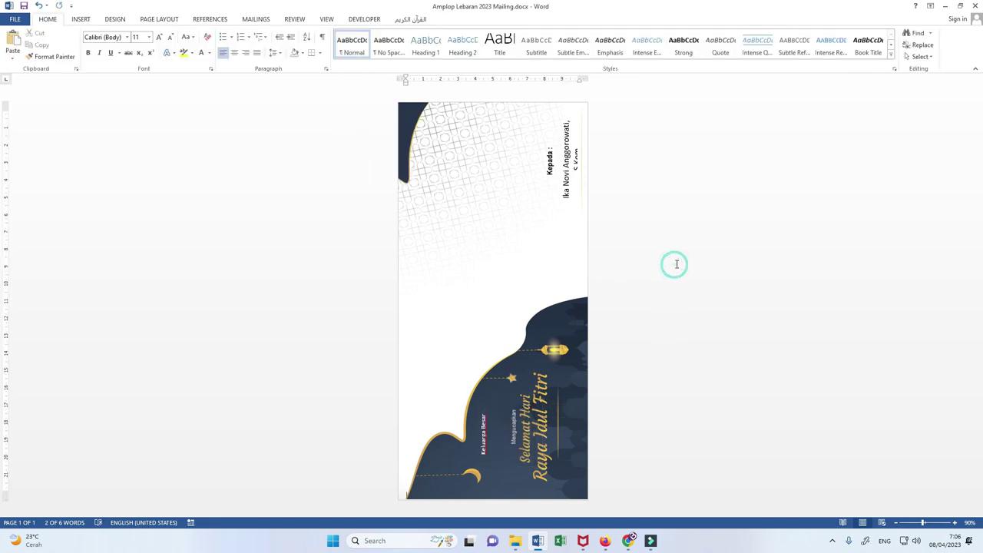
Nudge, lengthen and rotate the Keluarga Besar text box 90° into place.
click(480, 436)
drag(481, 431, 499, 422)
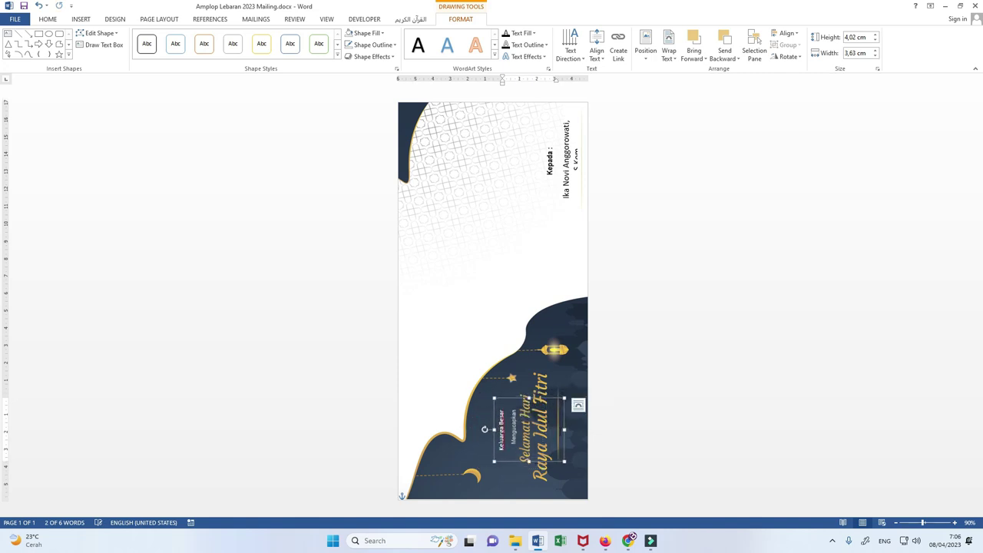
drag(564, 430, 580, 430)
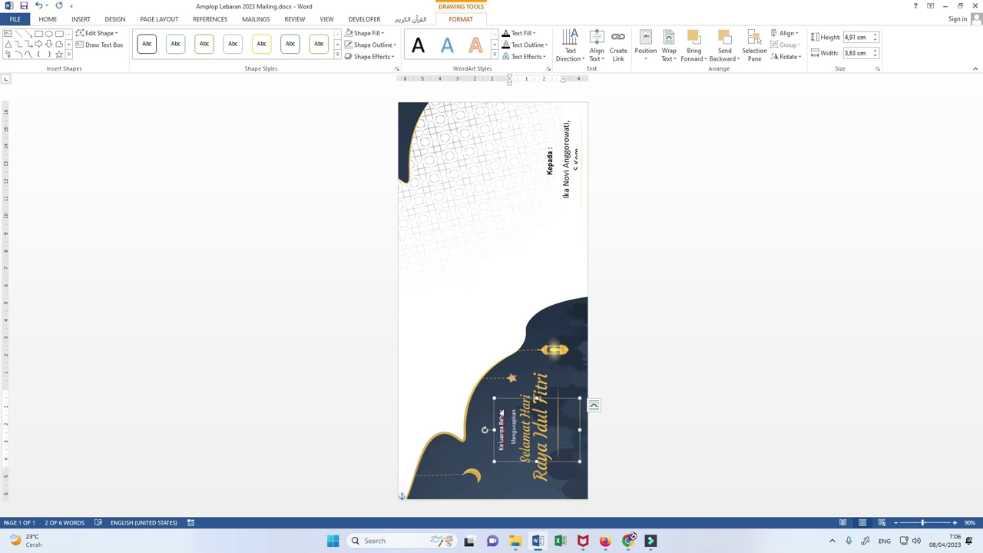
drag(484, 430, 558, 394)
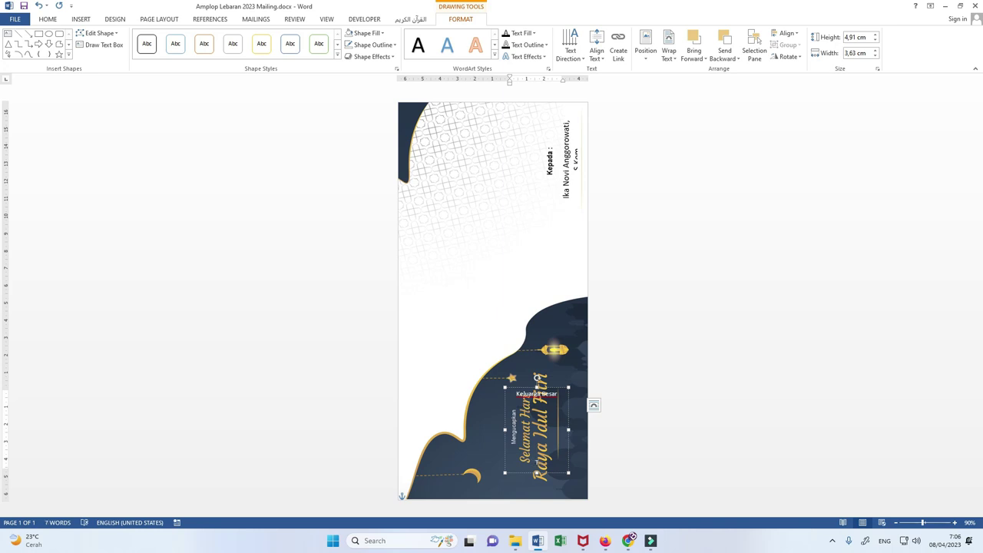
Add '2023 / 1444' to the greeting text and position it vertically beside 'Selamat Hari Raya Idul Fitri'.
text(2023 /)
text( 1444)
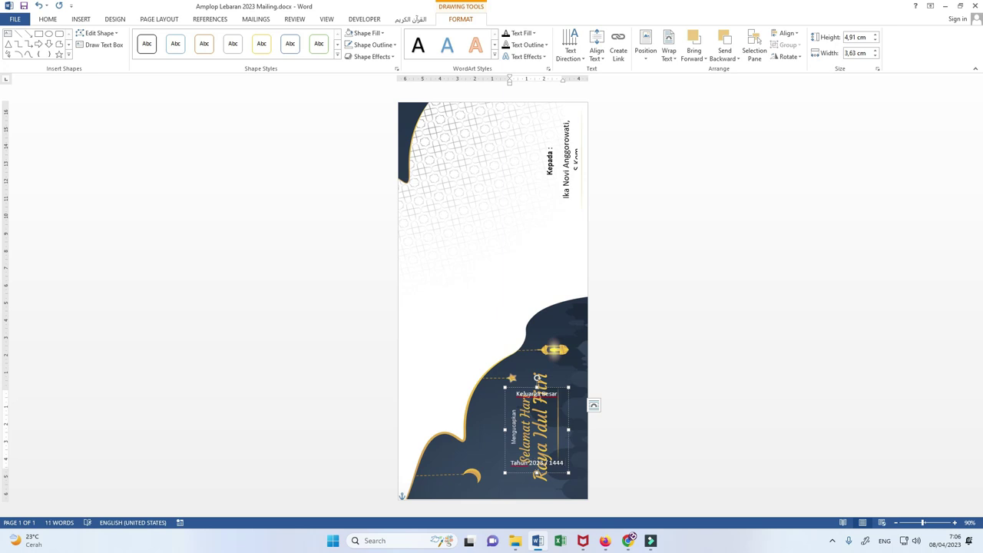
drag(552, 480, 573, 430)
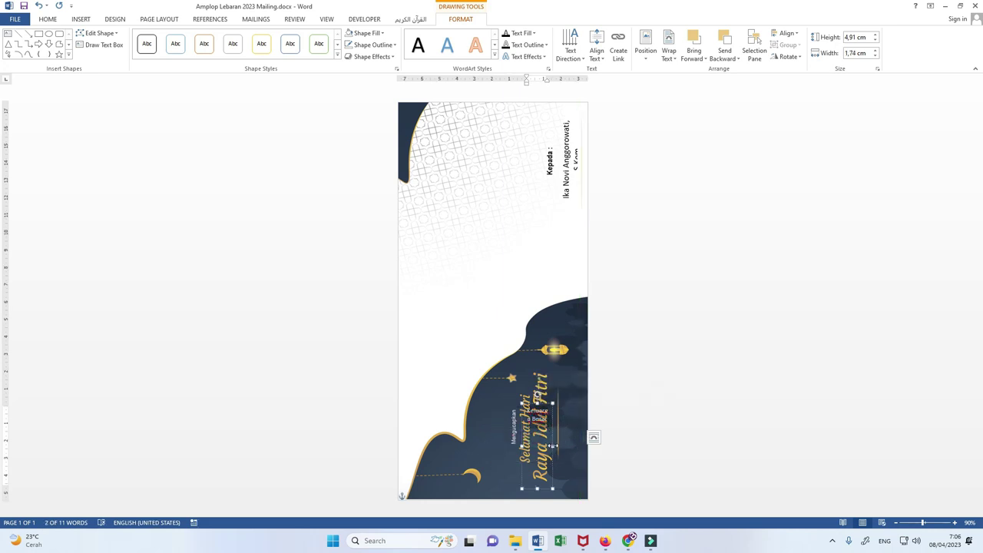
mouse_move(553, 445)
mouse_down()
mouse_move(580, 442)
mouse_move(573, 390)
mouse_up()
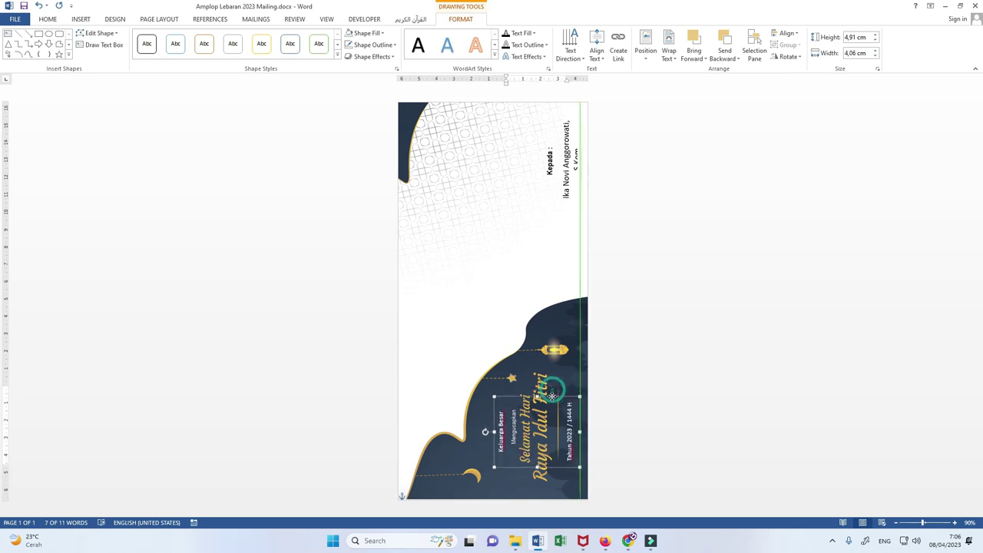
drag(553, 392, 553, 397)
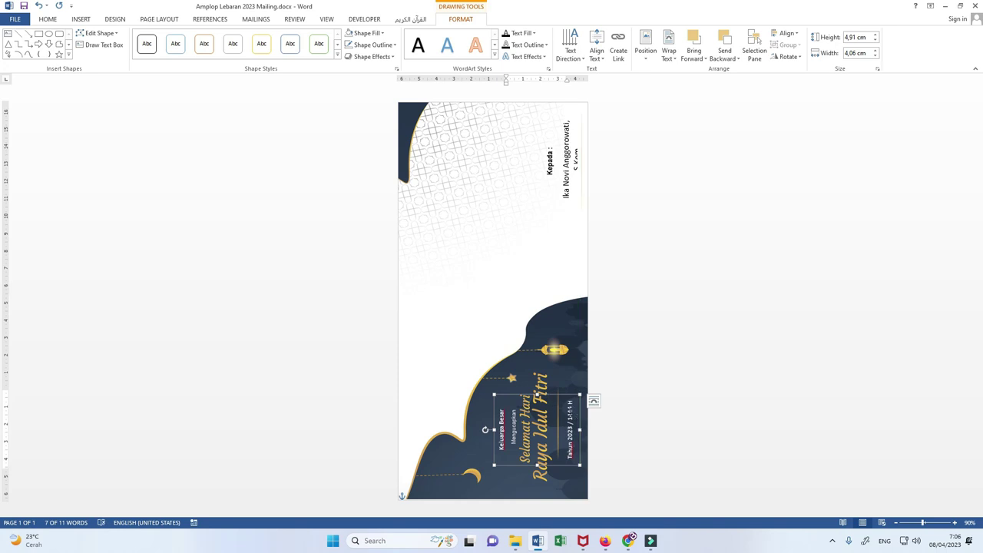
drag(485, 430, 536, 381)
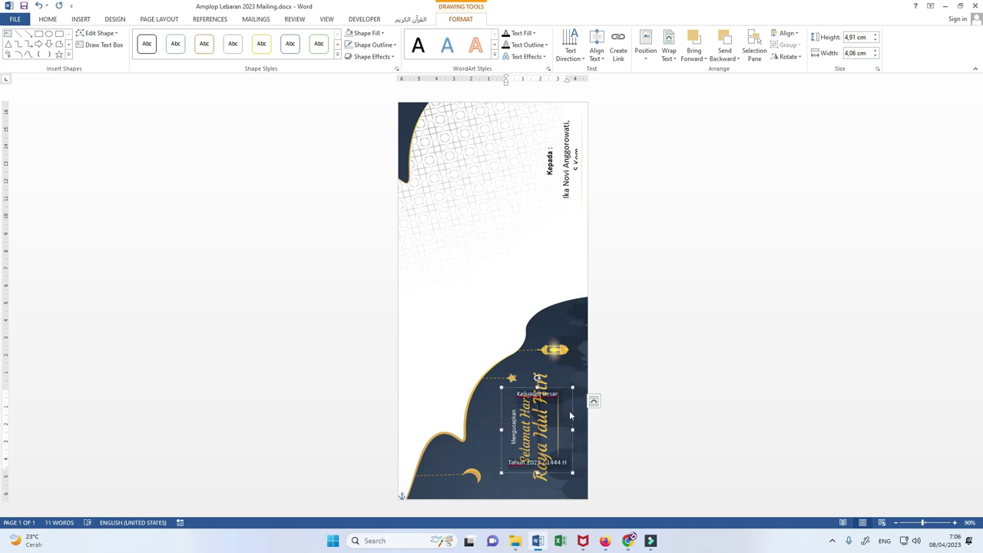
click(47, 18)
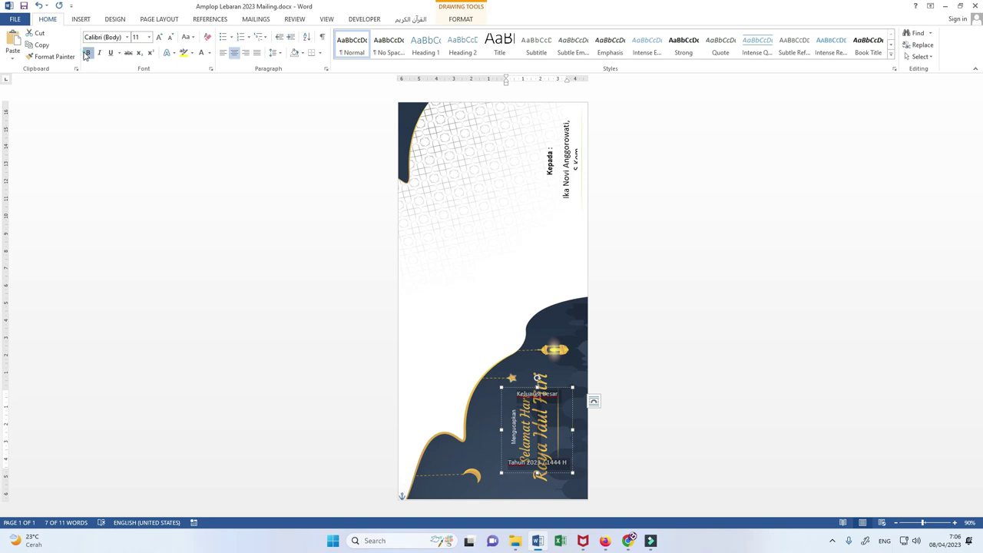
click(641, 253)
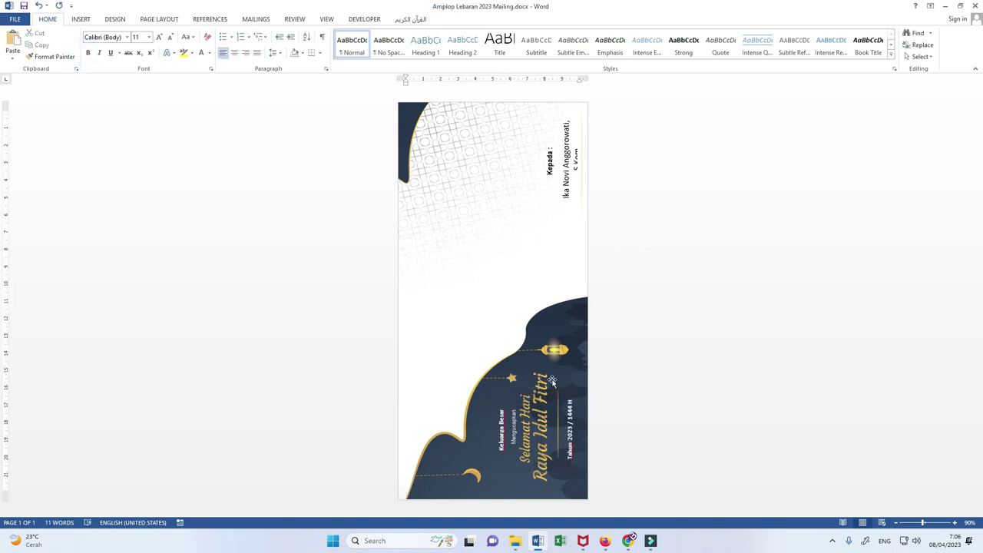
drag(547, 388, 546, 389)
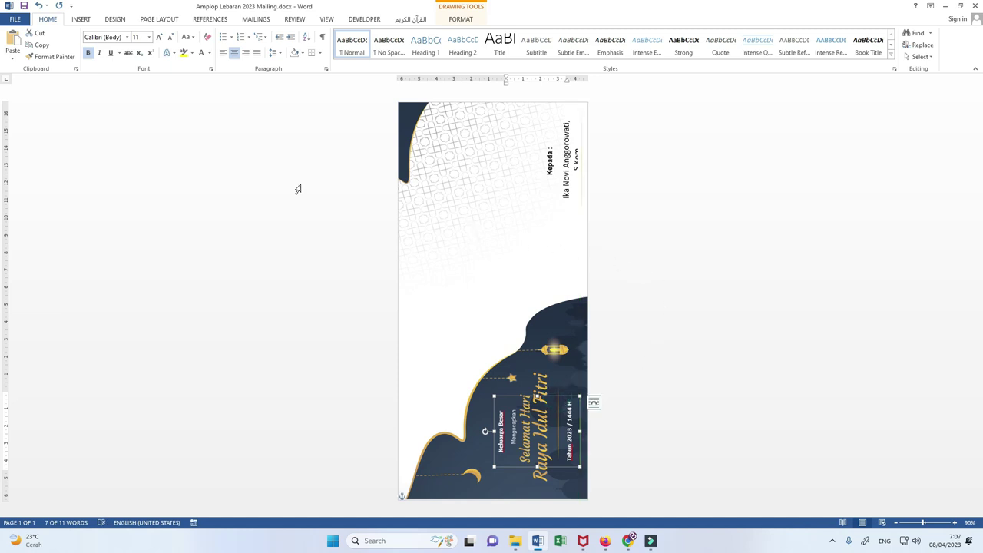
Set the whole document to a custom 11 cm × 23 cm paper size.
click(163, 21)
triple_click(152, 139)
click(68, 58)
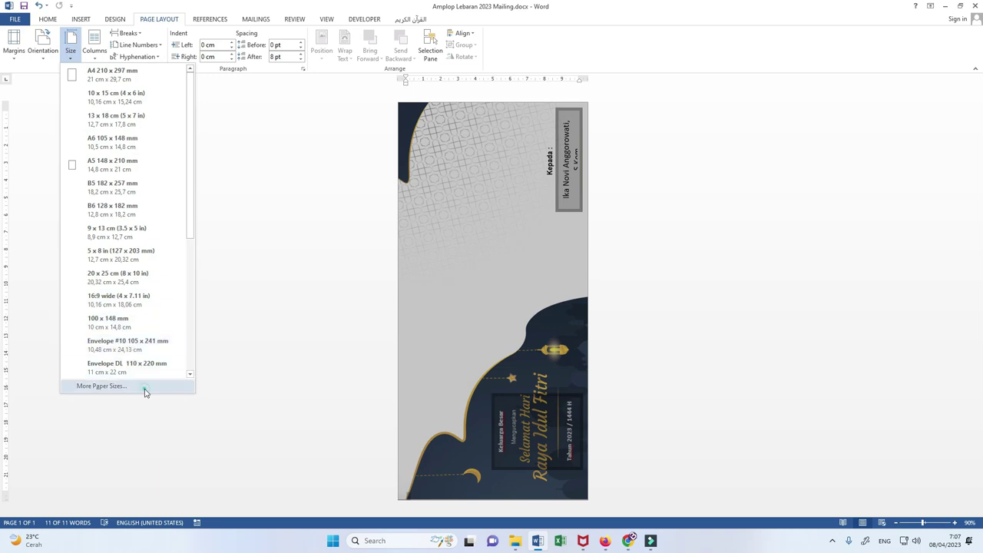
click(145, 387)
drag(480, 119, 215, 118)
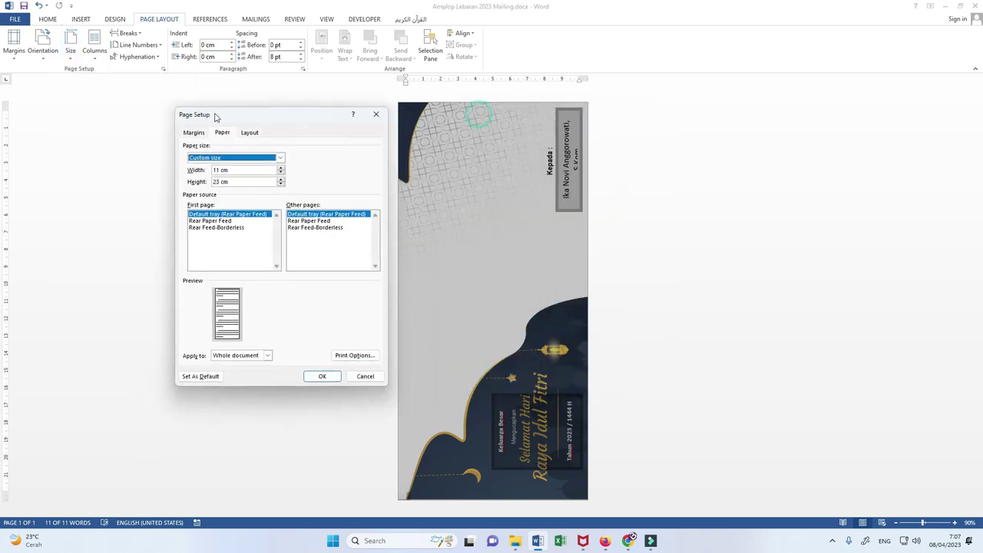
click(242, 171)
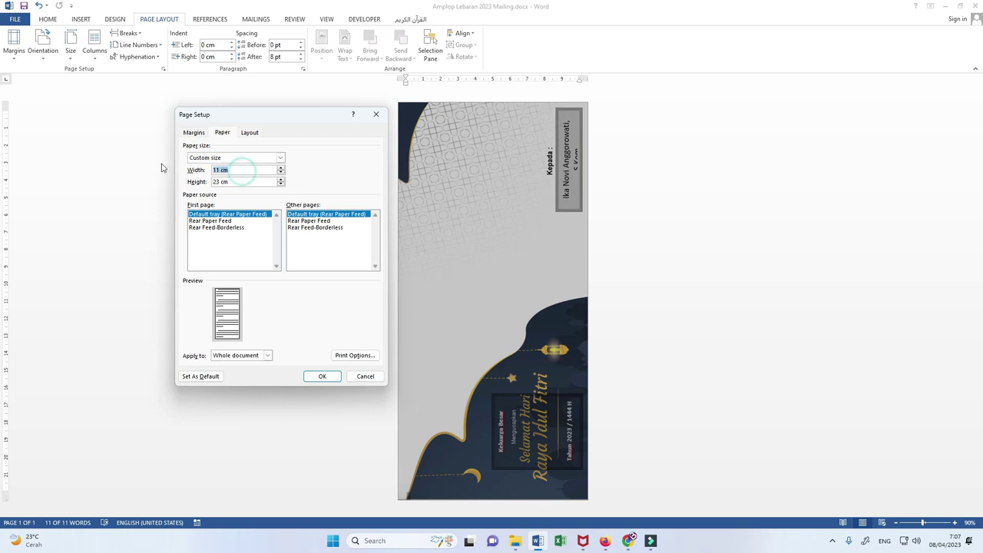
click(248, 182)
drag(276, 114, 194, 114)
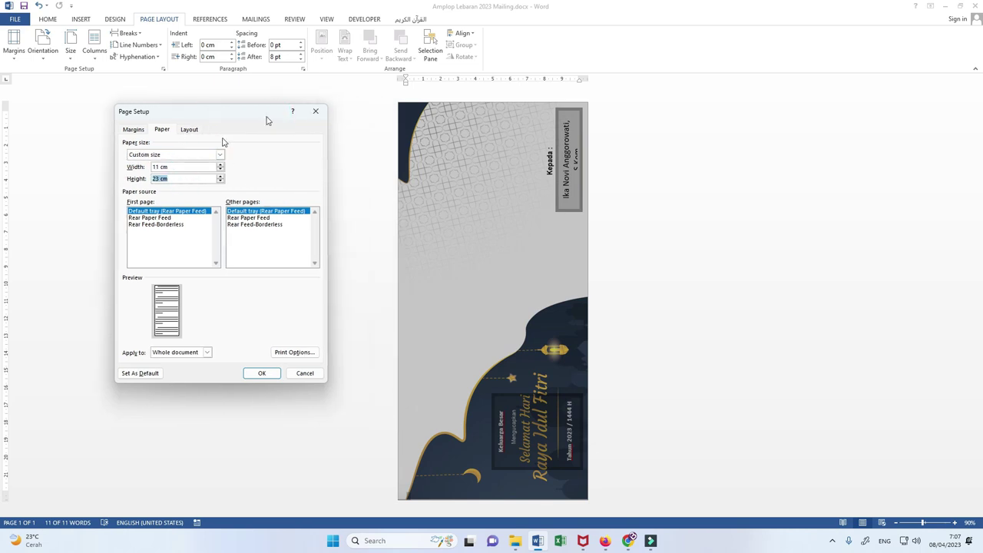
click(260, 374)
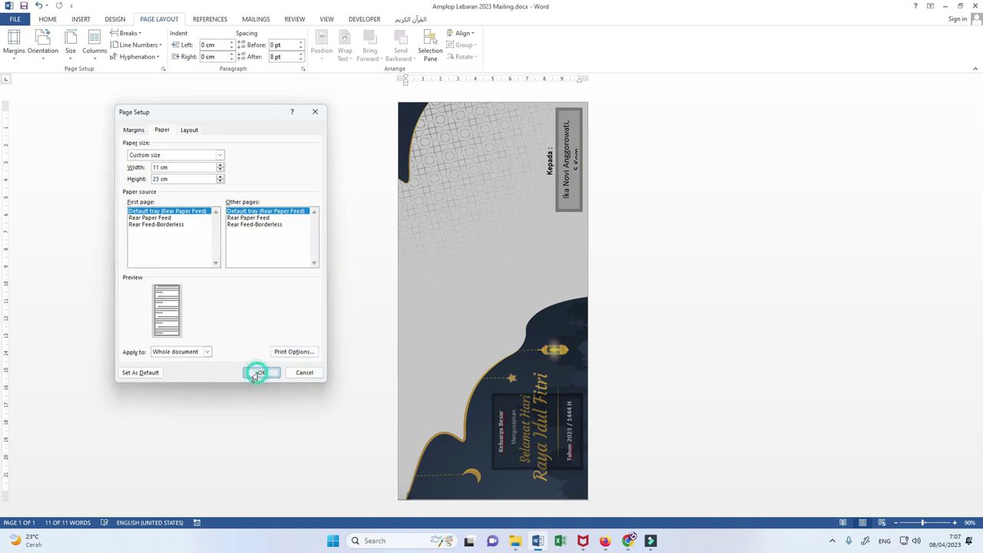
click(619, 198)
click(550, 178)
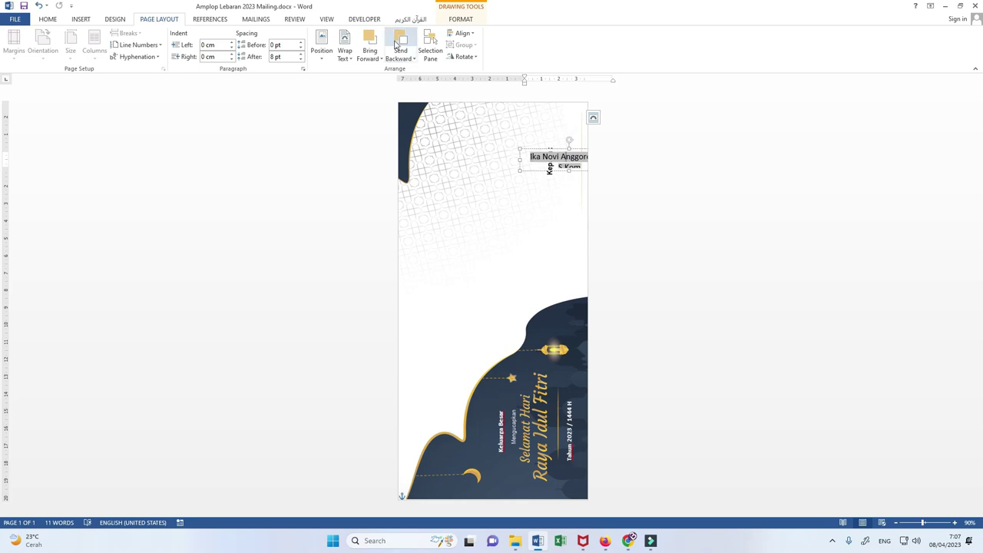
Switch the ribbon to the Mailings tab.
click(255, 20)
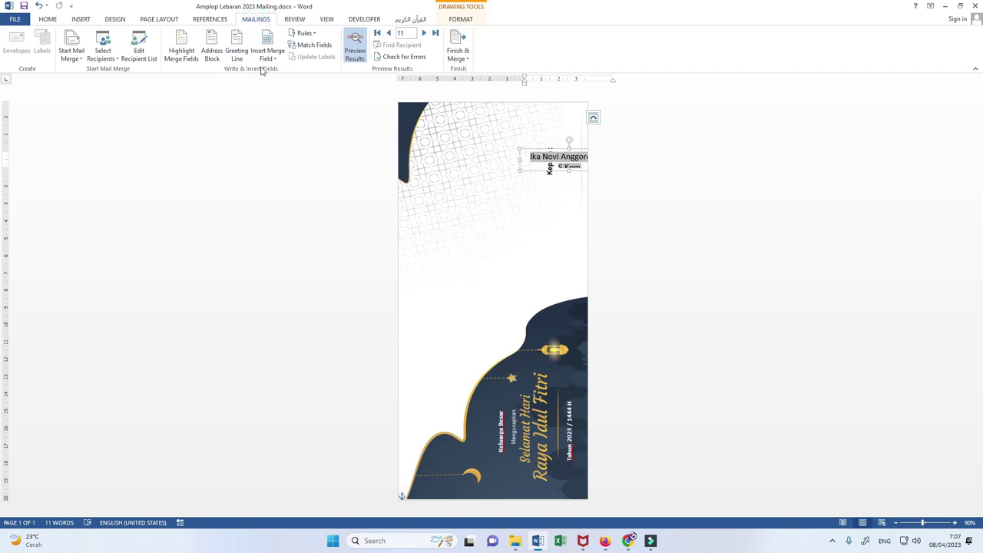
Use Data Buat Amplop THR.xlsx (Sheet1$) from D:\Amplop Lebaran 2023 as the existing recipient list.
click(103, 55)
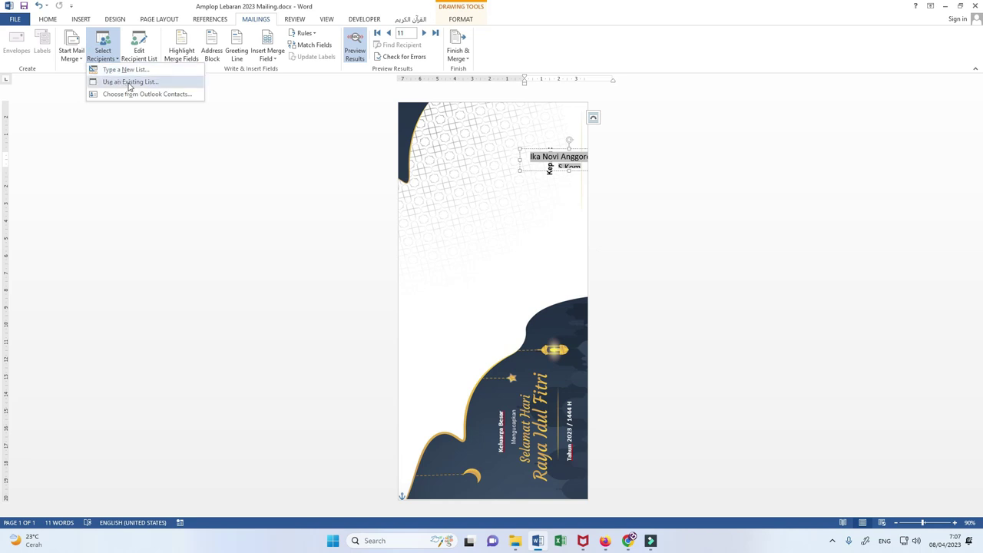
click(129, 81)
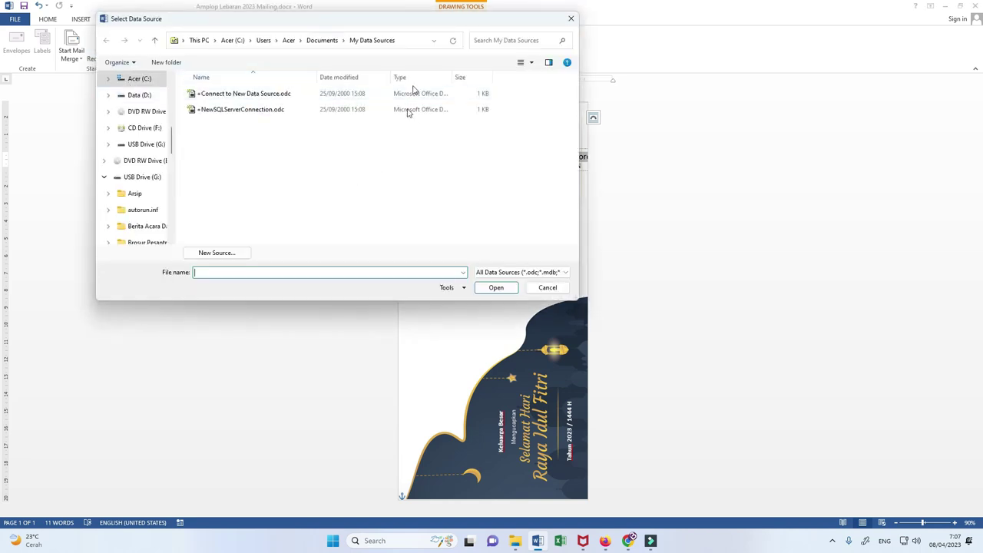
click(405, 39)
text(D:\Amplop Lebaran 2023\4x)
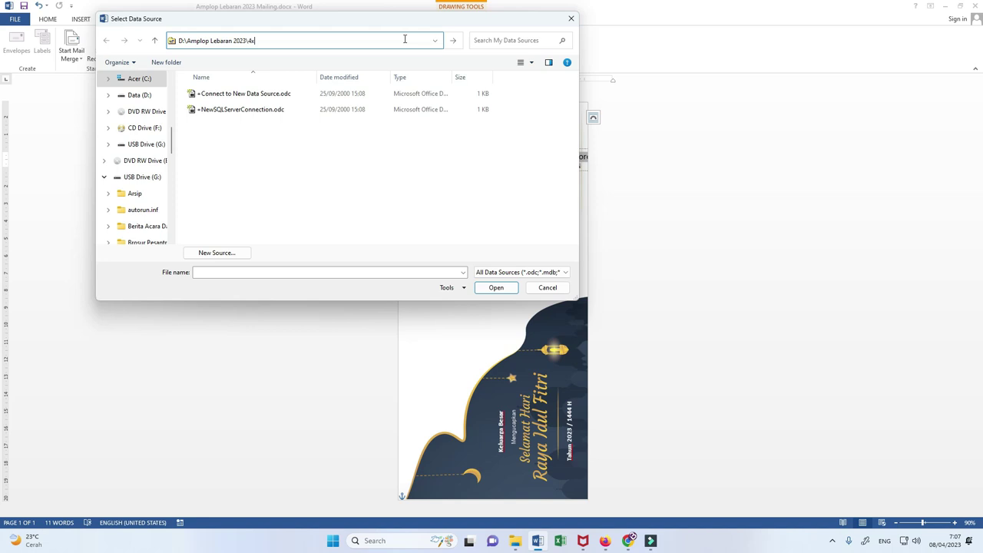
key(Return)
click(286, 40)
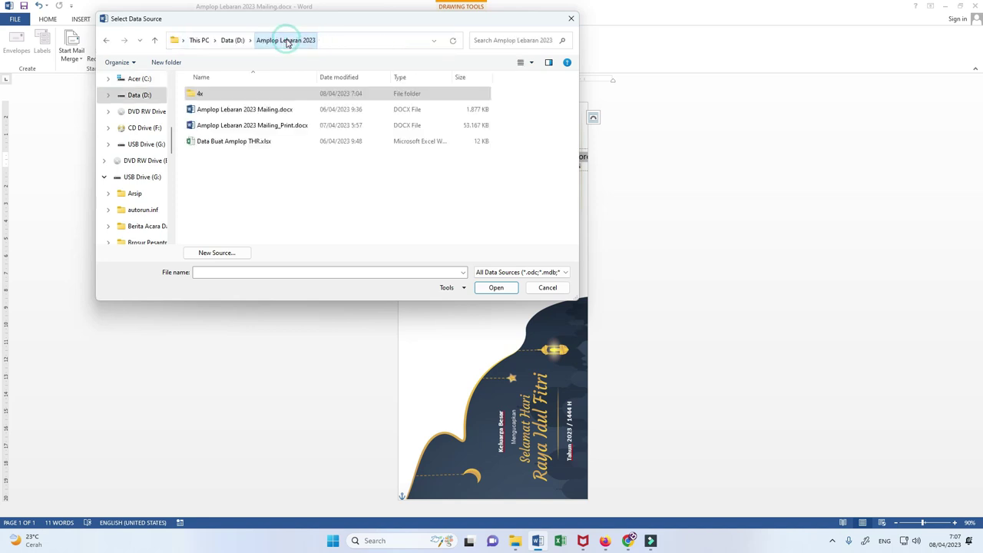
drag(276, 14, 331, 40)
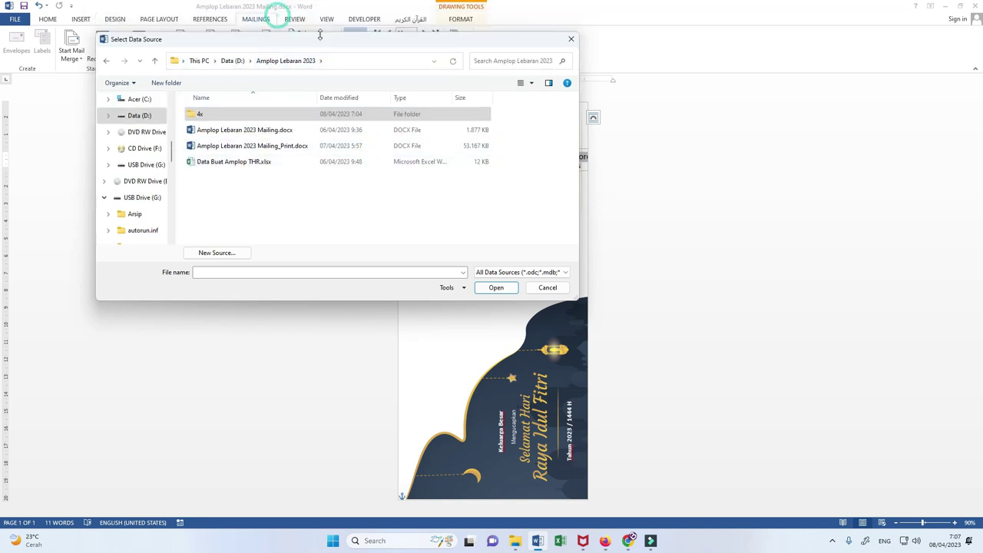
click(304, 167)
click(552, 294)
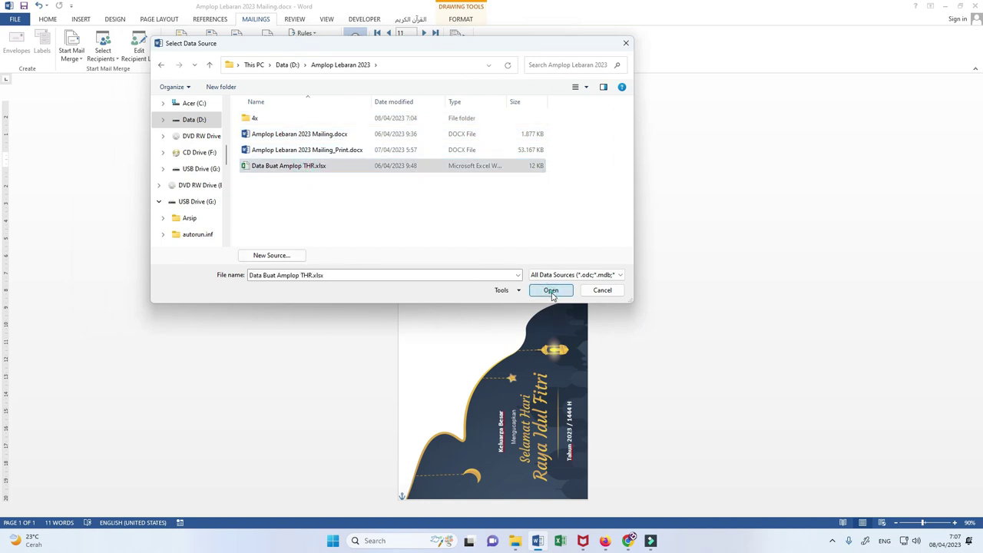
click(828, 232)
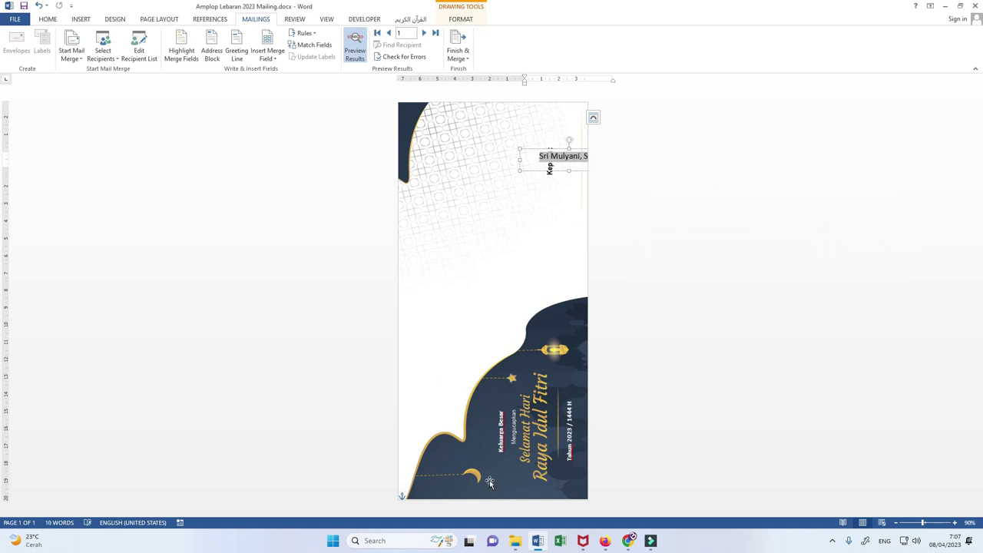
Open Data Buat Amplop THR.xlsx read-only in Excel from the Amplop Lebaran 2023 folder.
click(516, 541)
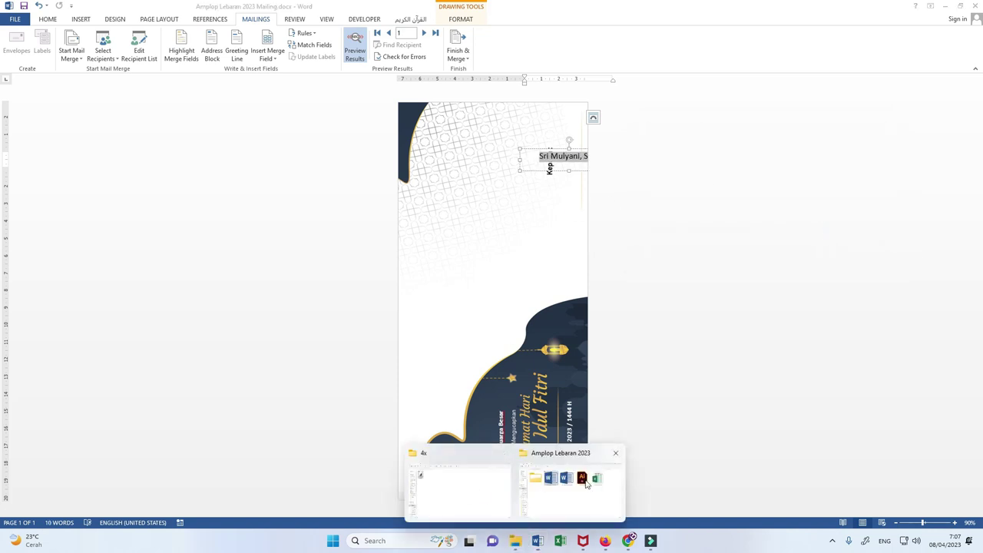
click(587, 486)
click(774, 156)
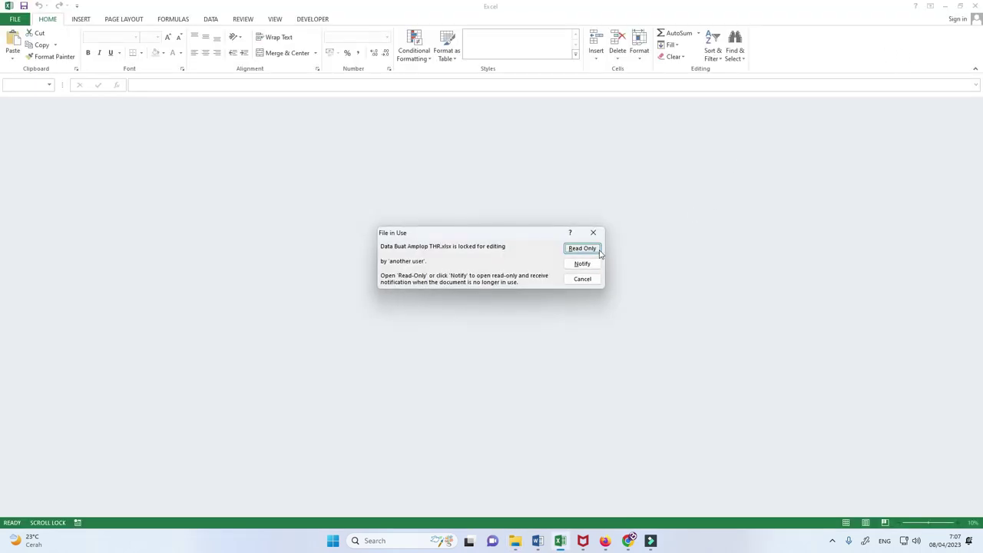
click(585, 248)
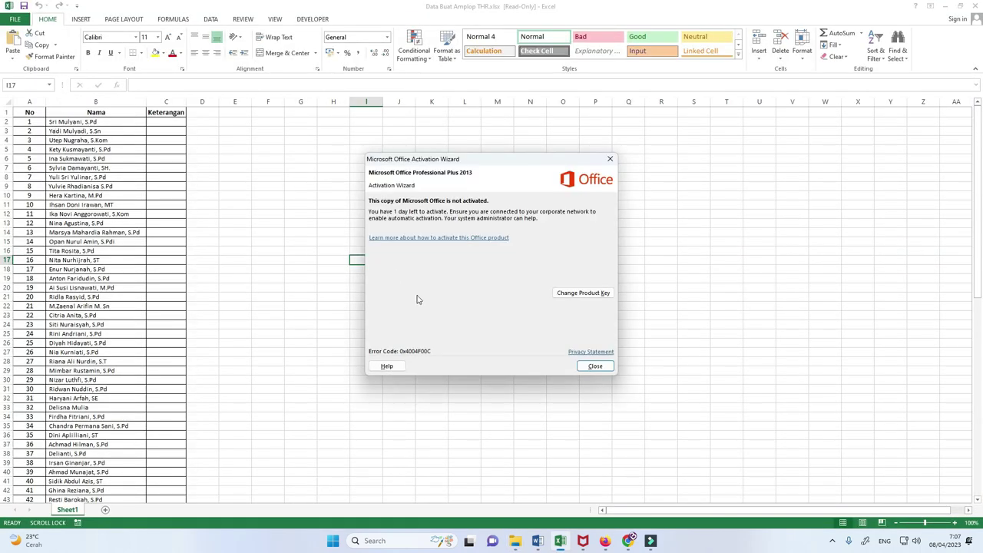
Dismiss the activation notice, scroll to recipient 81 at the list's end, and close Excel.
click(596, 365)
scroll(115, 335, down, 9)
scroll(82, 335, down, 9)
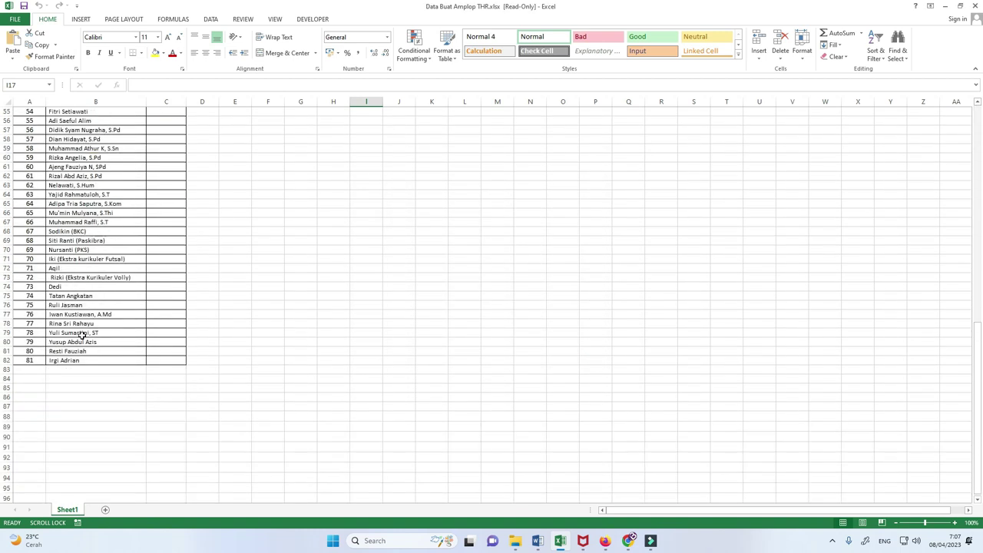
scroll(82, 335, down, 3)
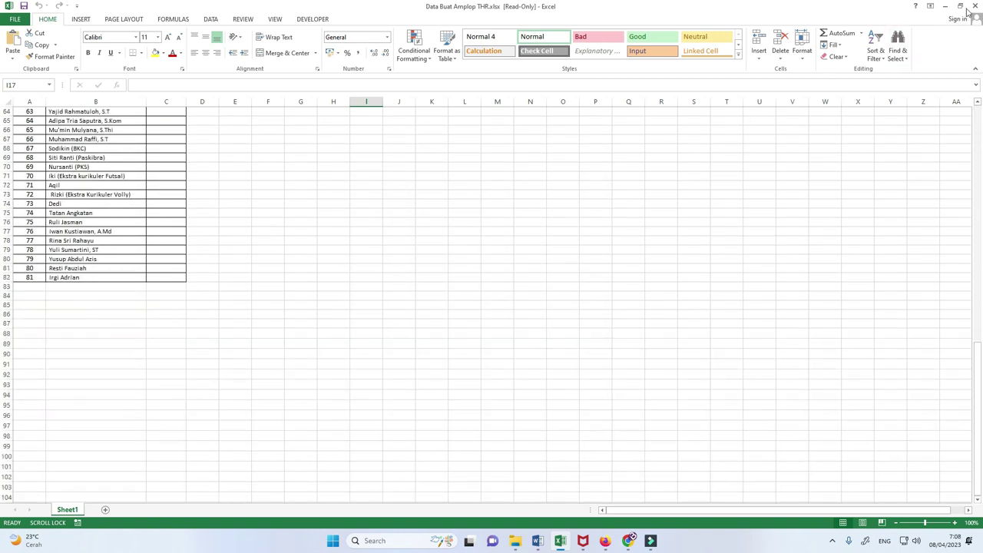
click(973, 8)
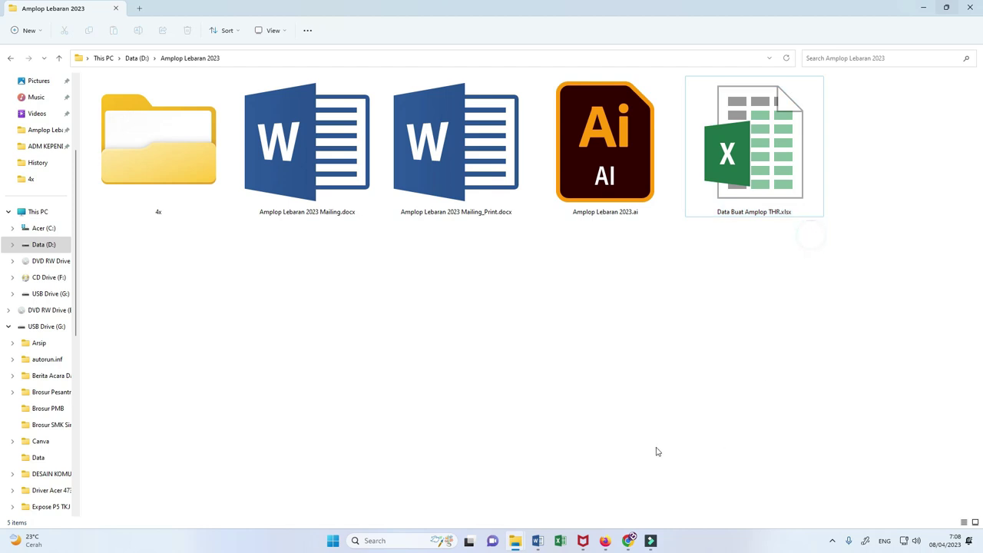
Back in Word, advance the envelope preview to record 15 and show the Finish & Merge choices.
mouse_move(537, 540)
click(541, 477)
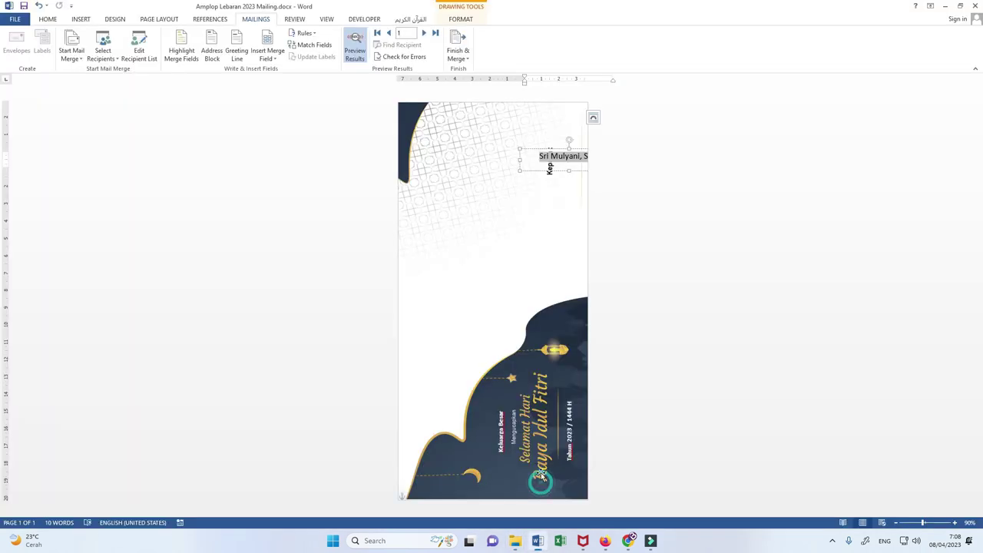
click(649, 175)
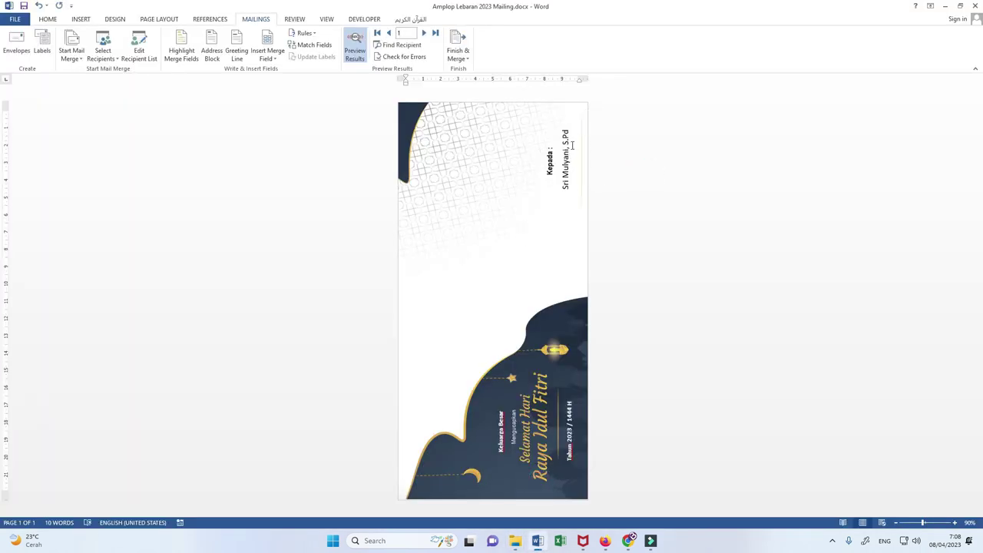
click(424, 33)
click(424, 33)
click(424, 33)
click(424, 33)
double_click(424, 33)
double_click(424, 33)
double_click(424, 33)
double_click(424, 33)
click(458, 53)
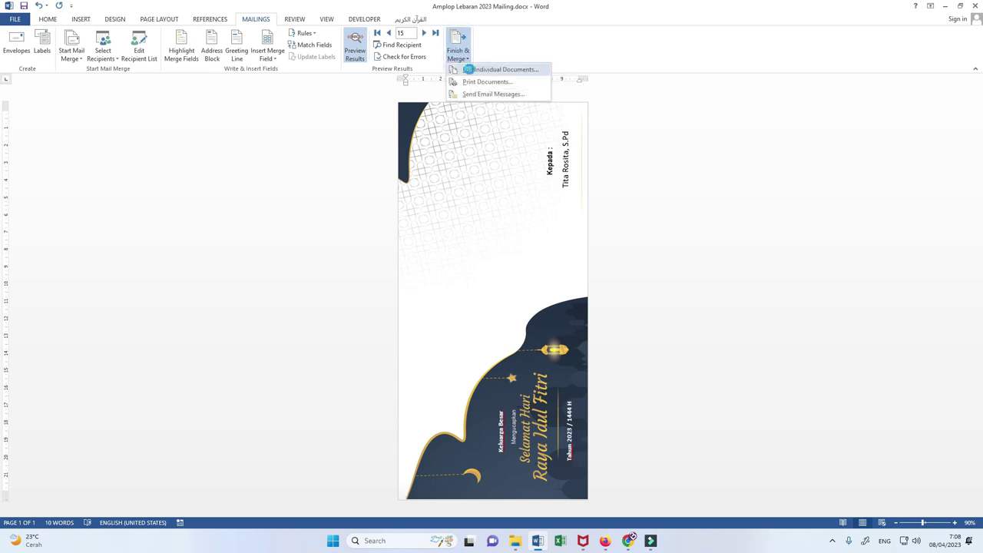
Choose Edit Individual Documents with a record range from 1 to 81, clearing the invalid-number warning.
click(470, 71)
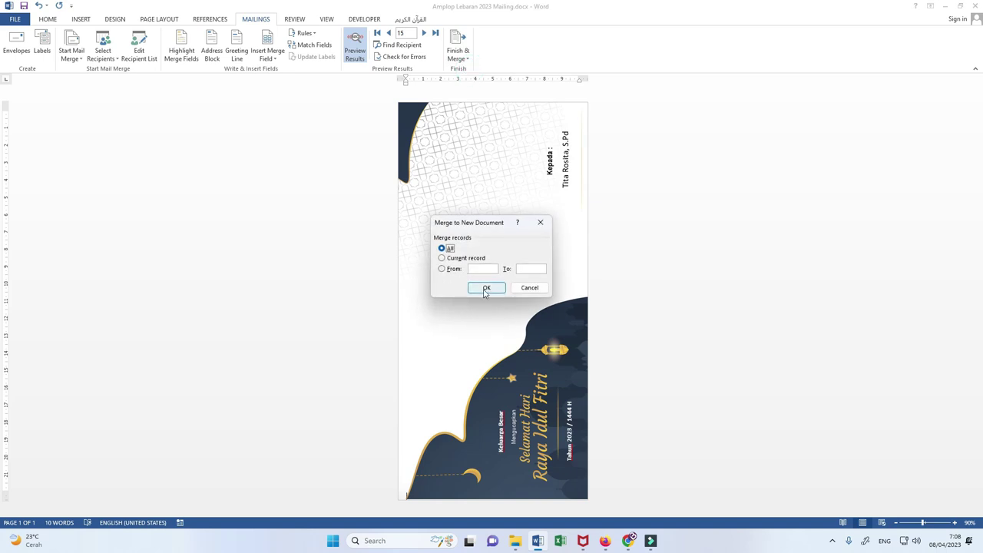
click(478, 268)
text(1-81)
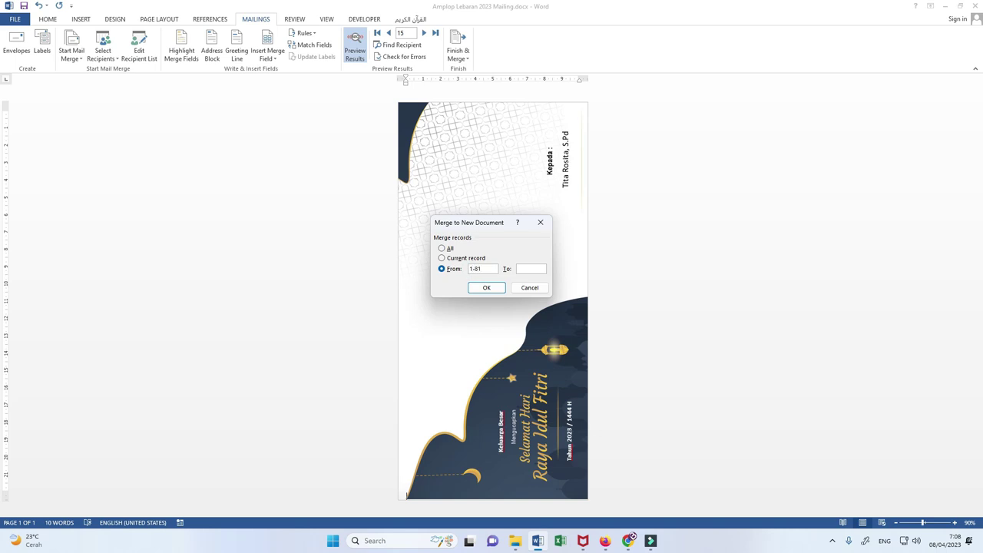
click(486, 289)
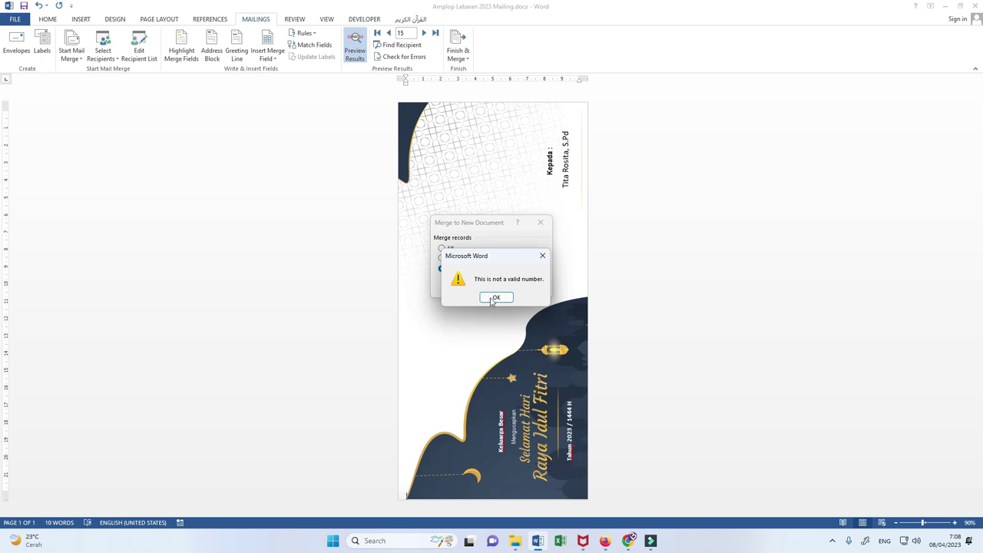
click(490, 297)
click(489, 267)
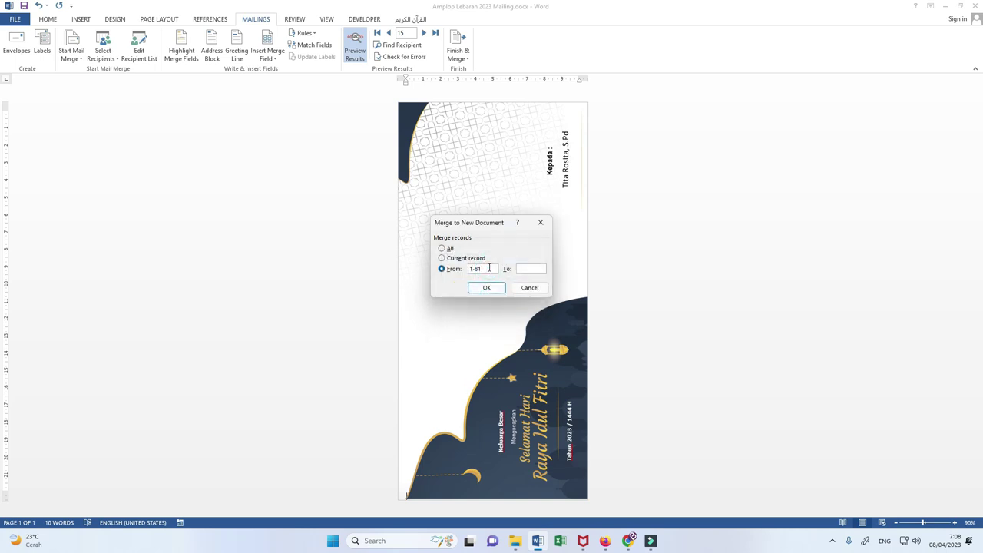
text(1)
click(536, 269)
Merge records 1–81 into the 82-page Letters1 document, scroll through it, and open print preview.
click(486, 288)
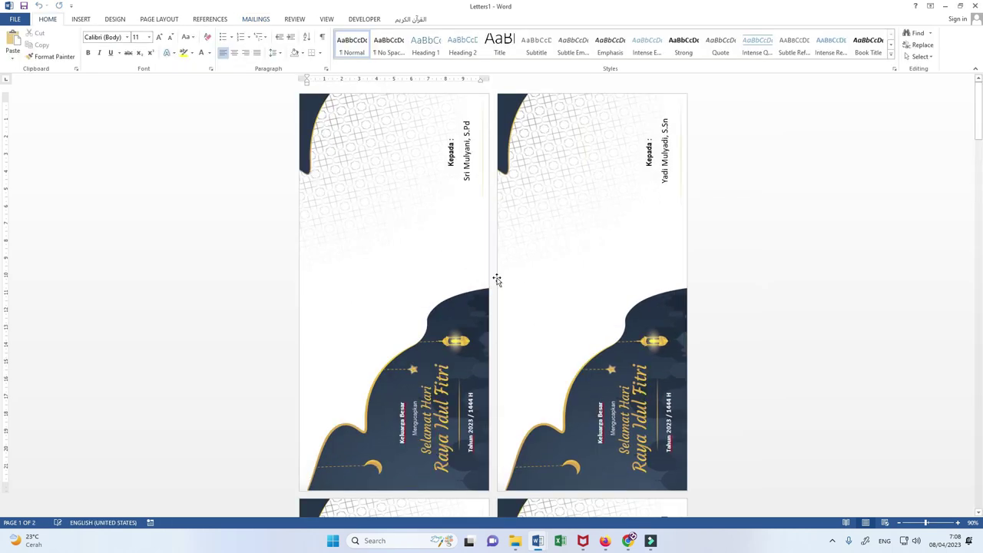
scroll(573, 252, down, 5)
scroll(572, 253, down, 5)
scroll(572, 252, down, 5)
scroll(572, 257, down, 5)
scroll(572, 258, down, 5)
scroll(572, 257, down, 5)
scroll(572, 263, down, 5)
scroll(573, 265, down, 5)
scroll(573, 265, down, 1)
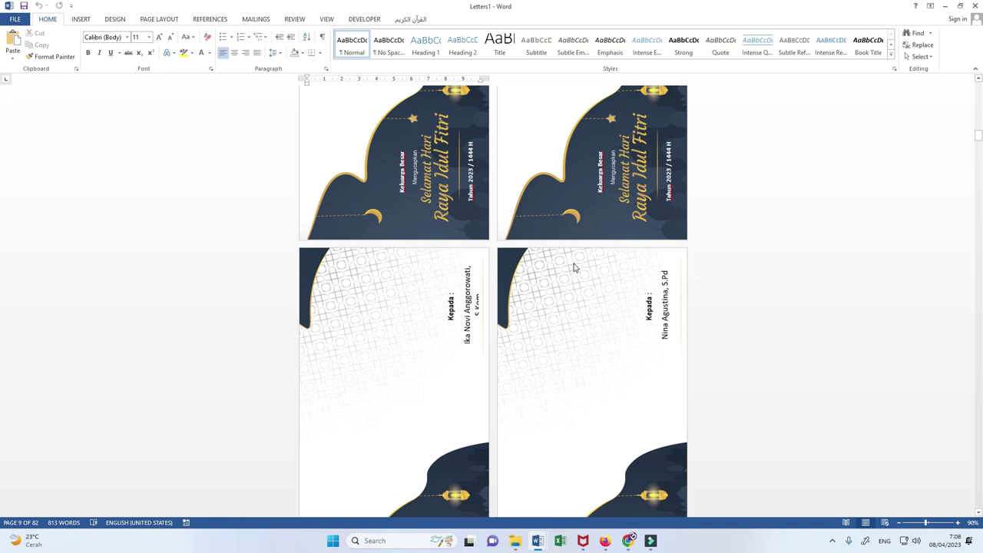
key(ctrl+p)
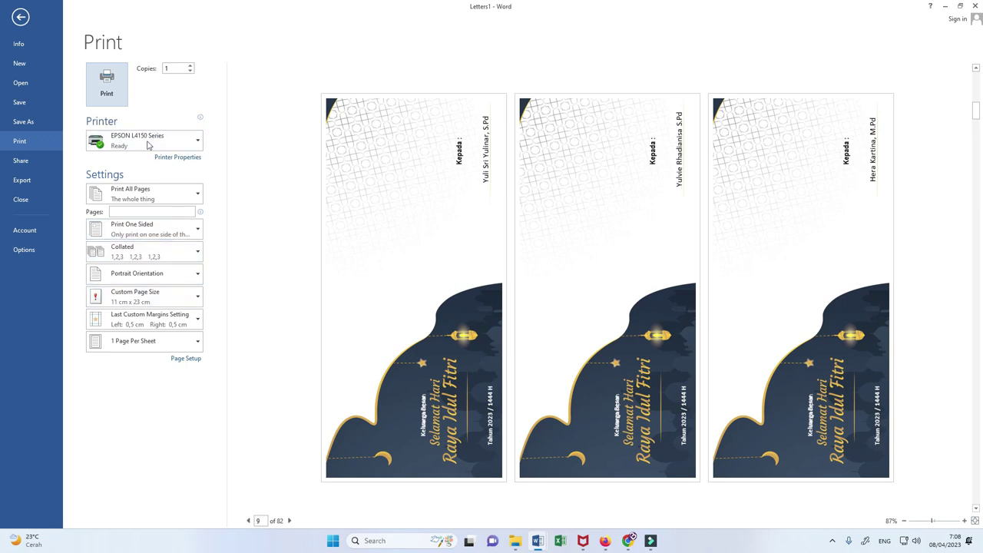
In the EPSON L4150 printer properties, change Document Size to User-Defined.
click(190, 161)
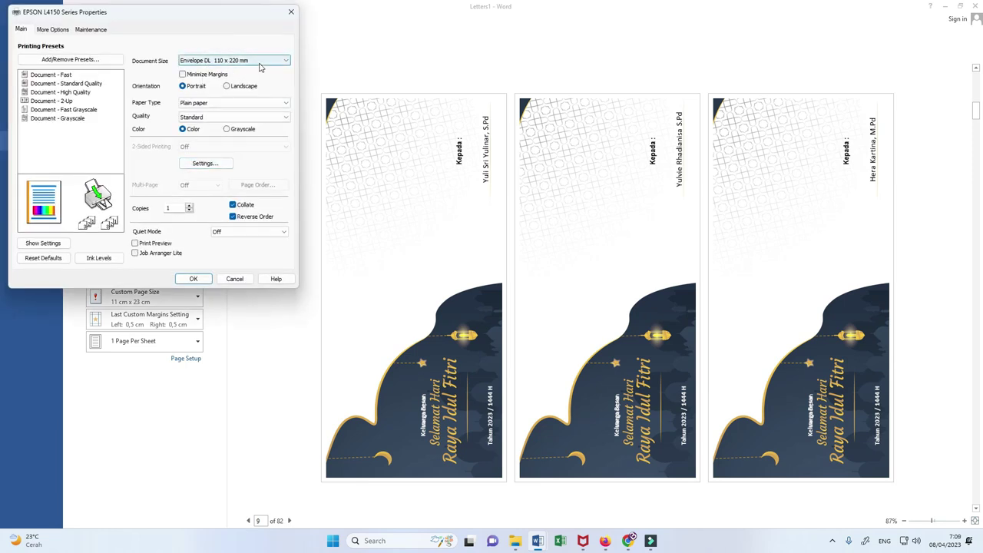
click(260, 61)
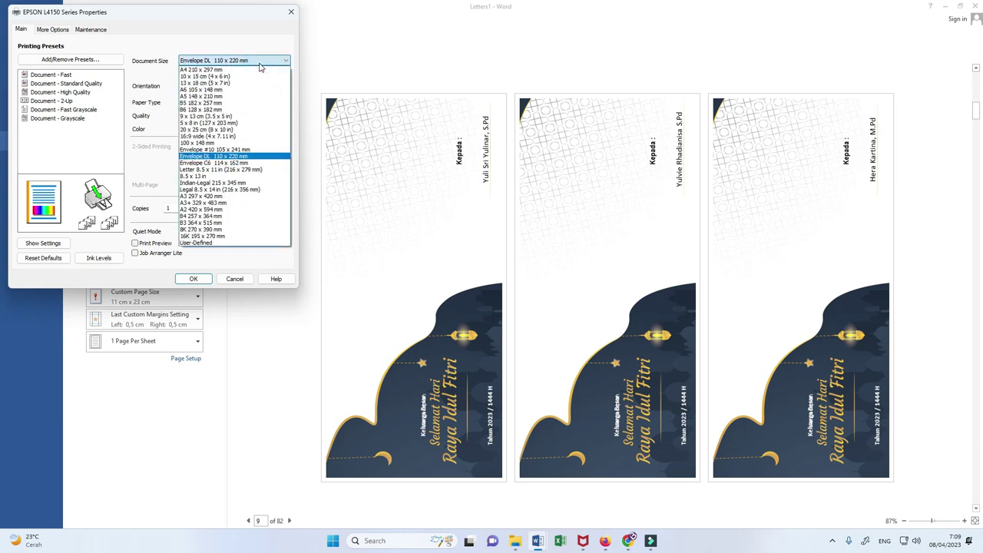
click(241, 252)
click(245, 61)
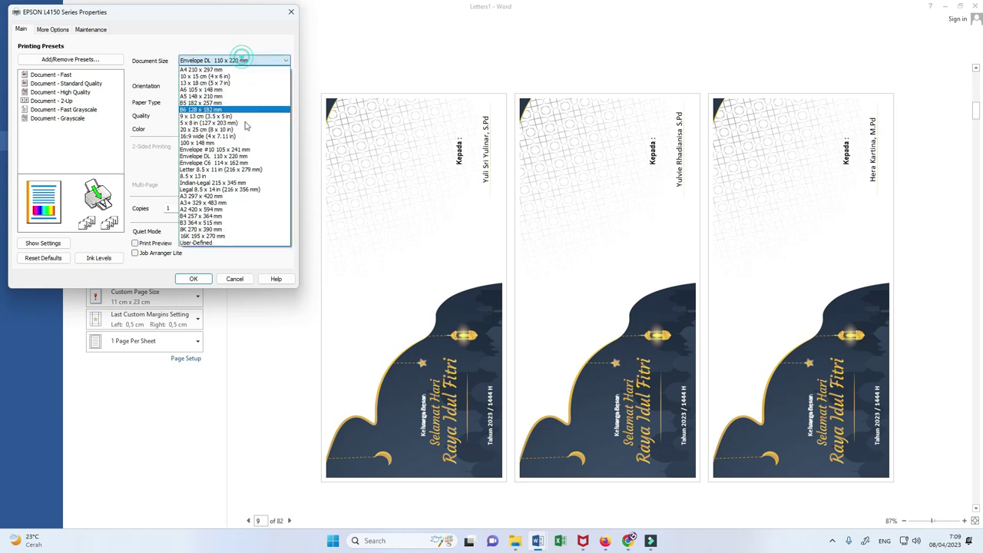
click(243, 244)
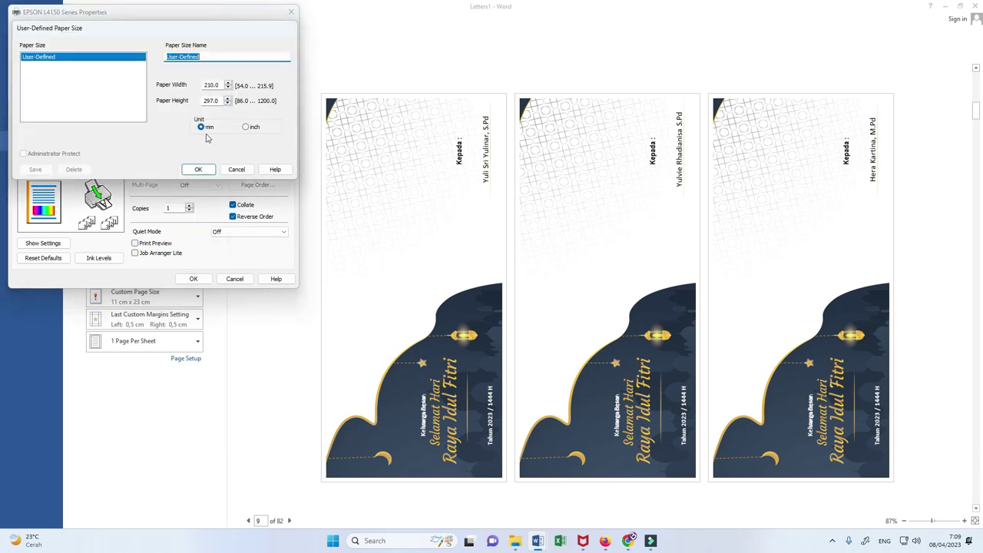
Set the custom paper to 110 mm width and 230 mm height, apply, and return to the document.
double_click(207, 86)
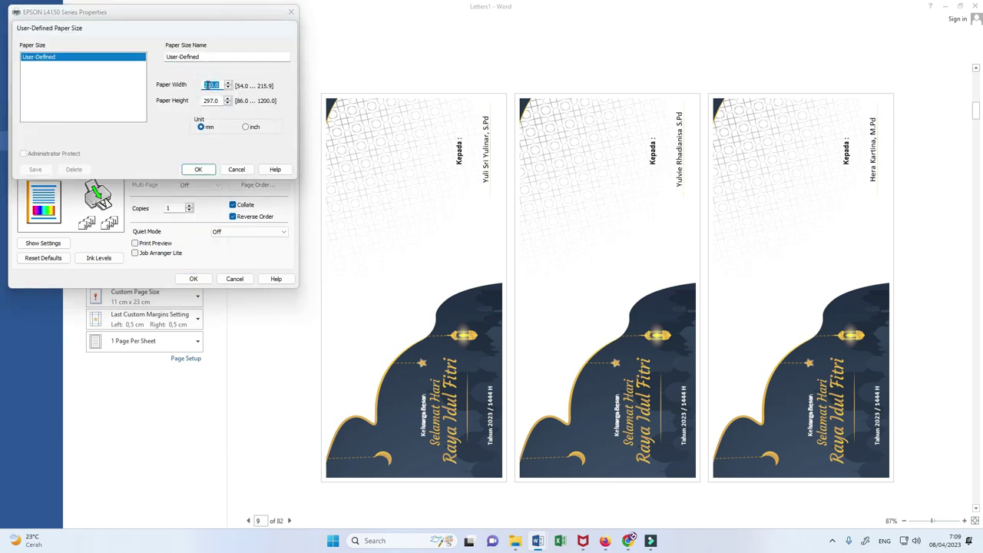
text(1)
double_click(211, 100)
text(2)
click(215, 82)
click(198, 169)
click(194, 278)
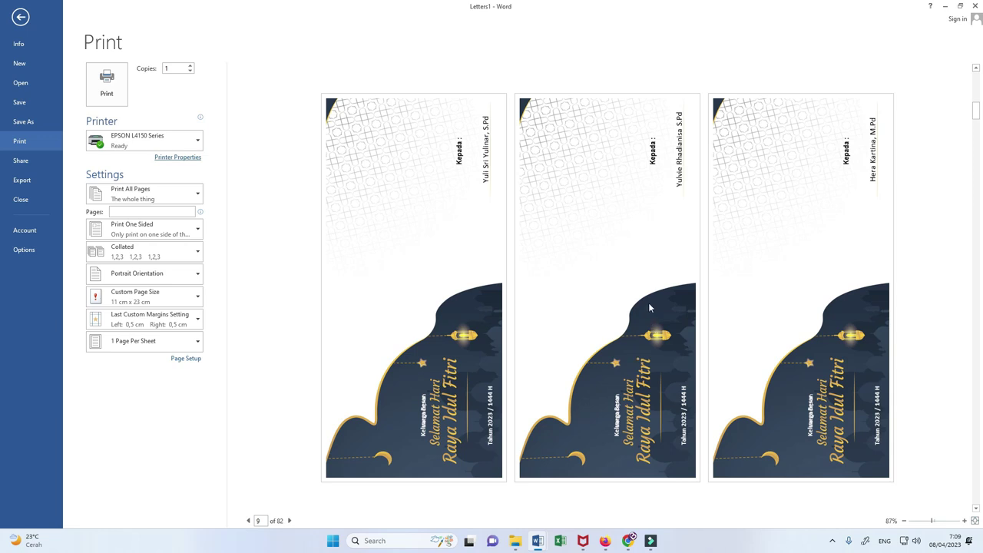
key(Escape)
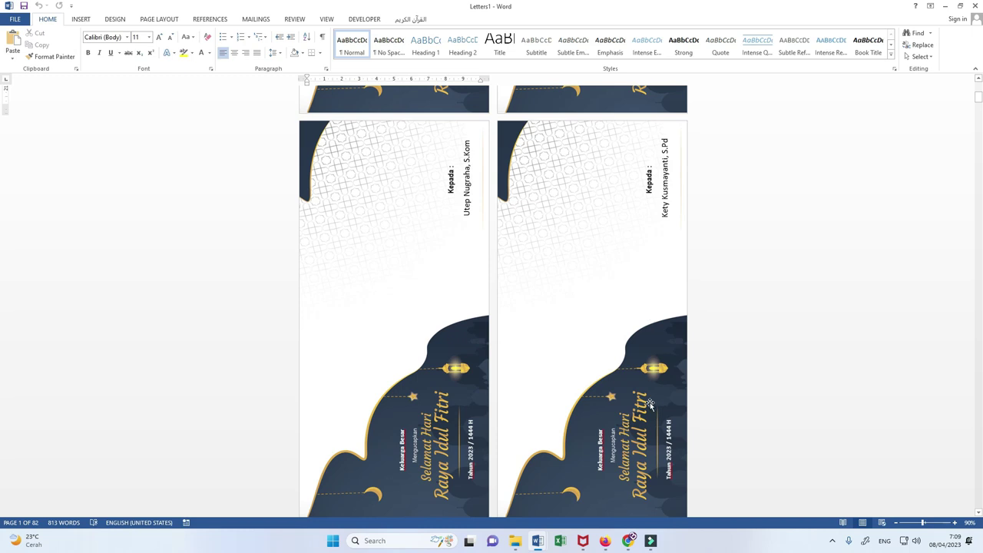
Nudge the right envelope's greeting text box slightly up-left and select it by its border.
click(598, 444)
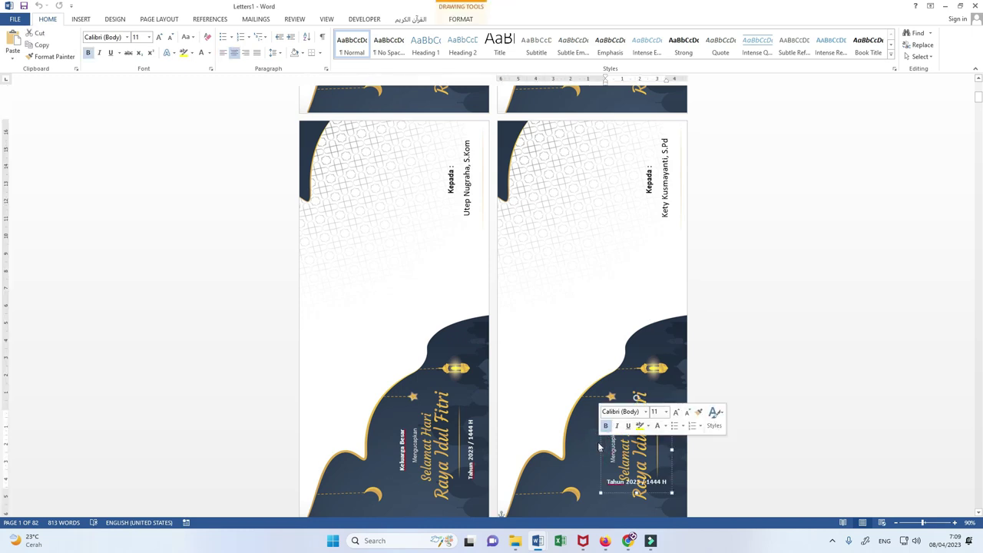
drag(598, 442, 591, 439)
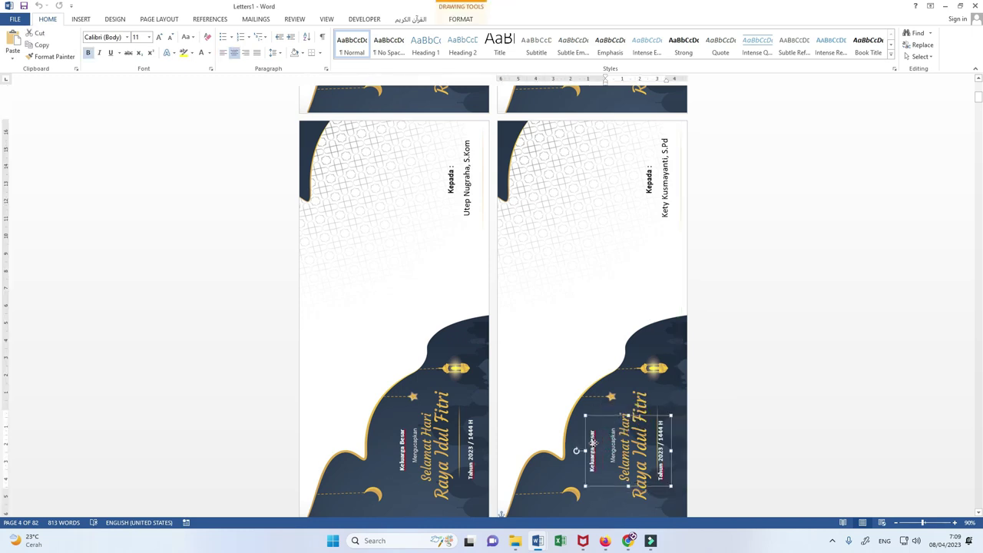
click(594, 435)
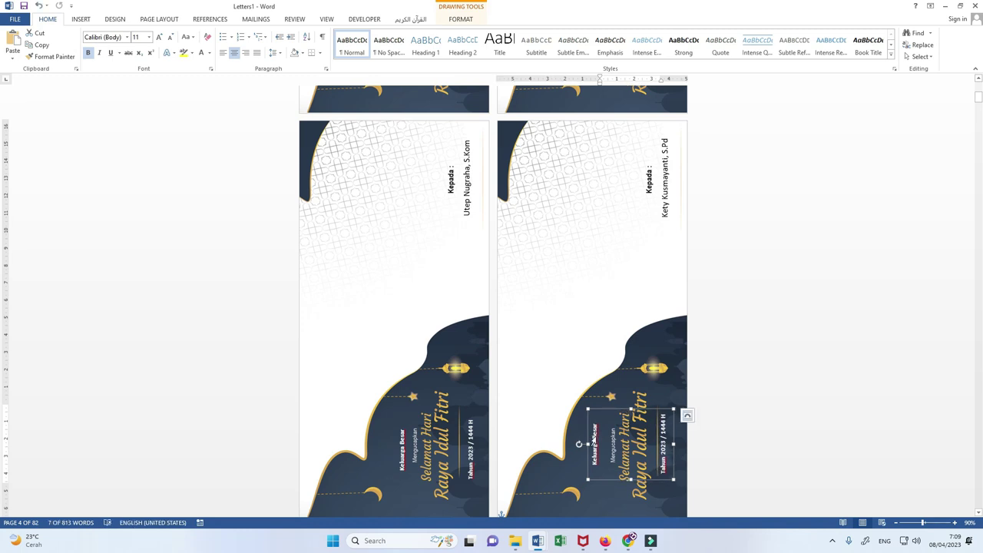